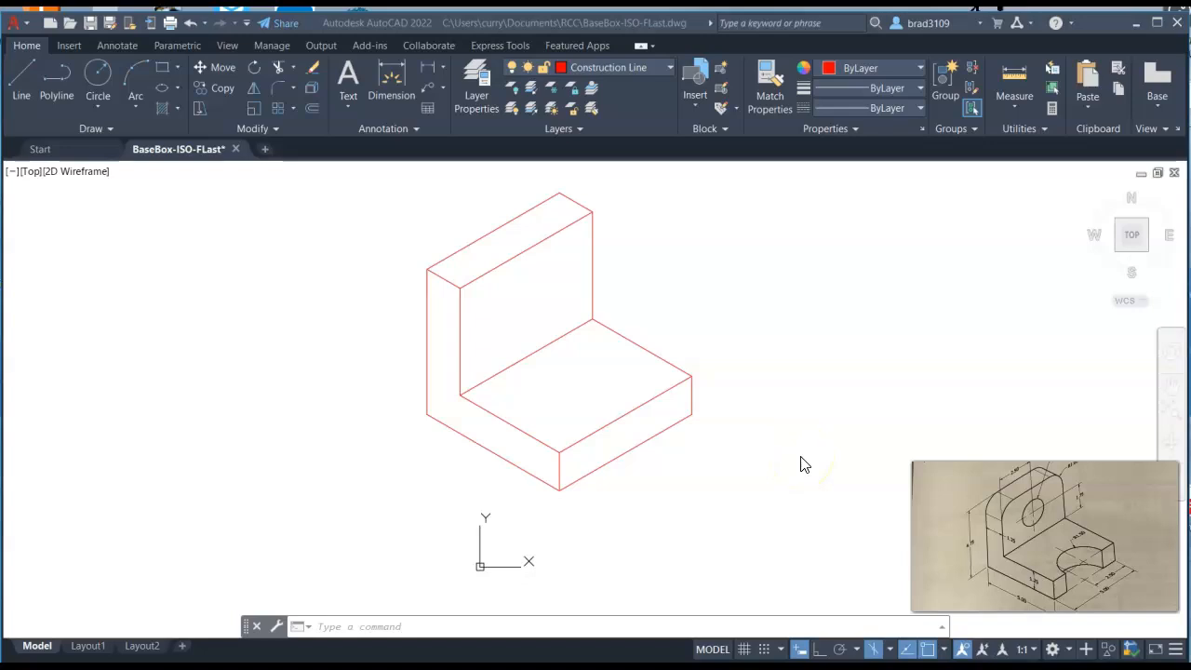
Turn off the Quadrant object snap and use the Endpoint and Midpoint snaps.
{"action": "left_click", "coordinate": [782, 462]}
{"action": "left_click", "coordinate": [943, 650]}
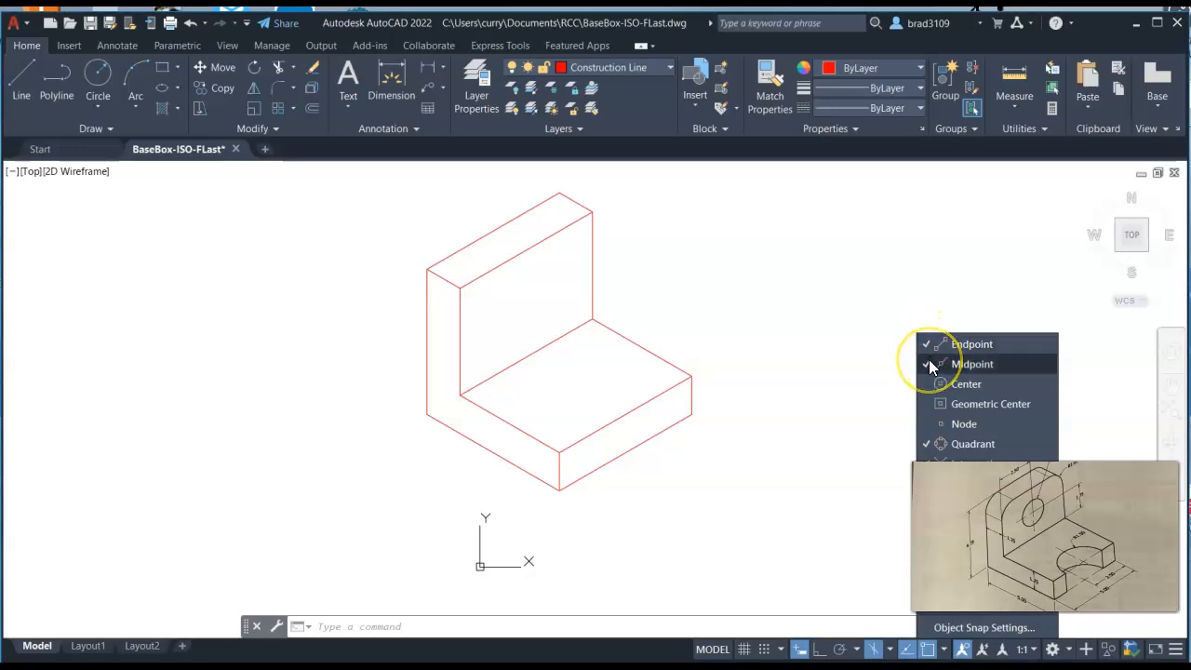
{"action": "left_click", "coordinate": [926, 444]}
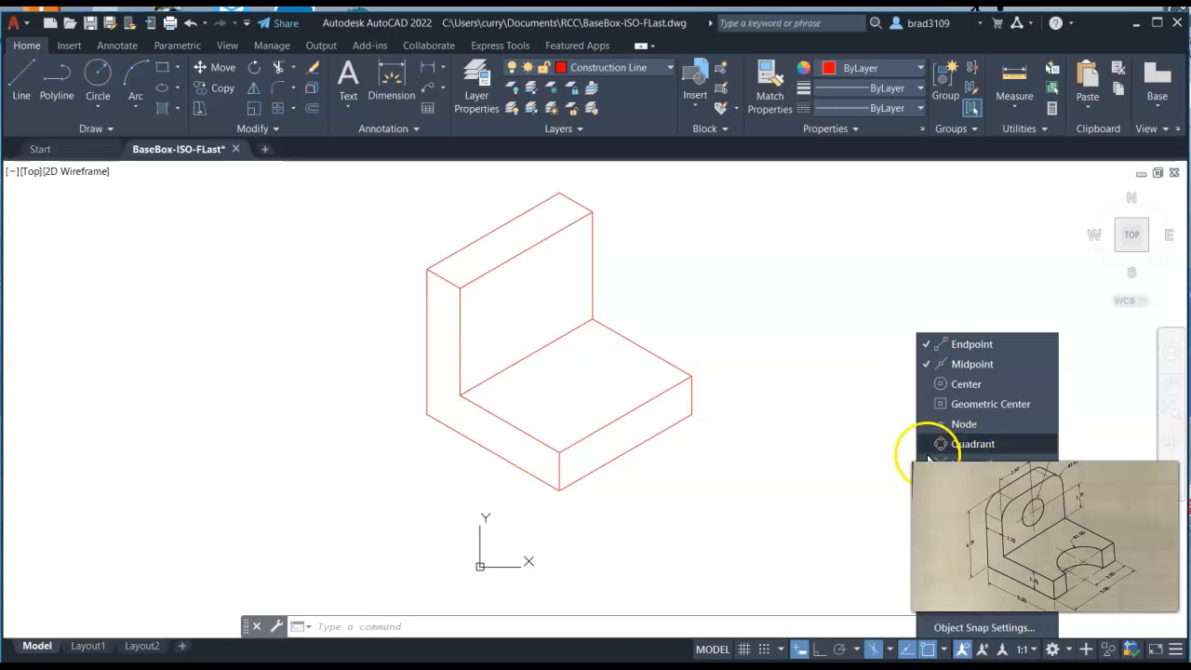
{"action": "left_click", "coordinate": [959, 347]}
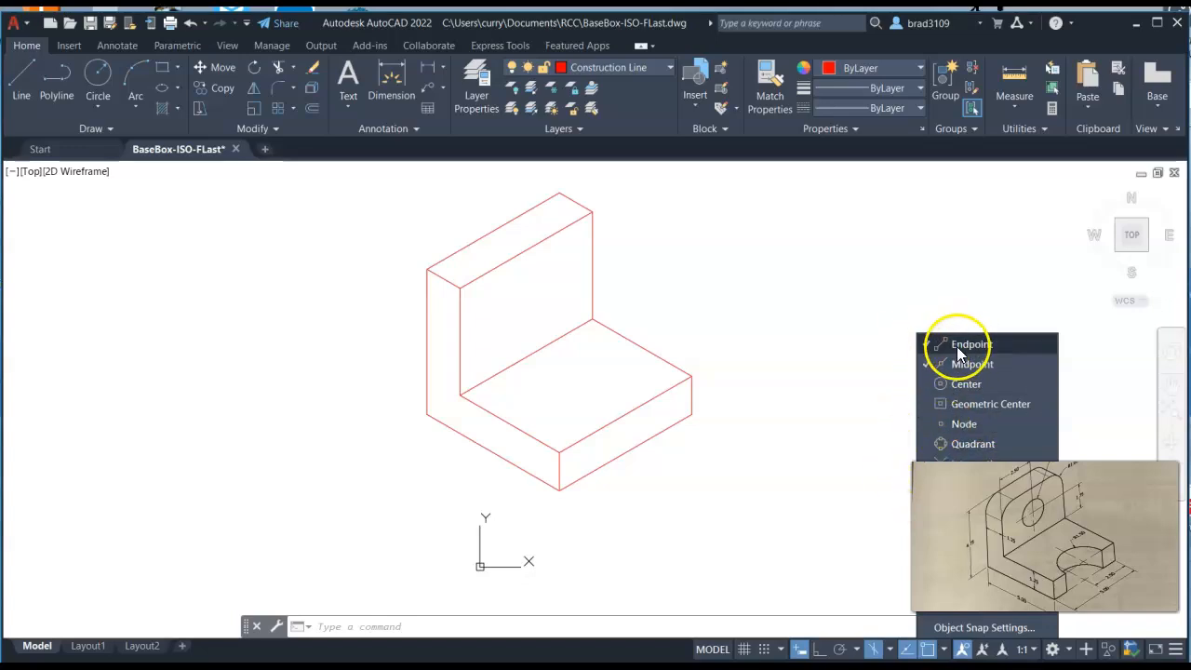
{"action": "left_click", "coordinate": [929, 365]}
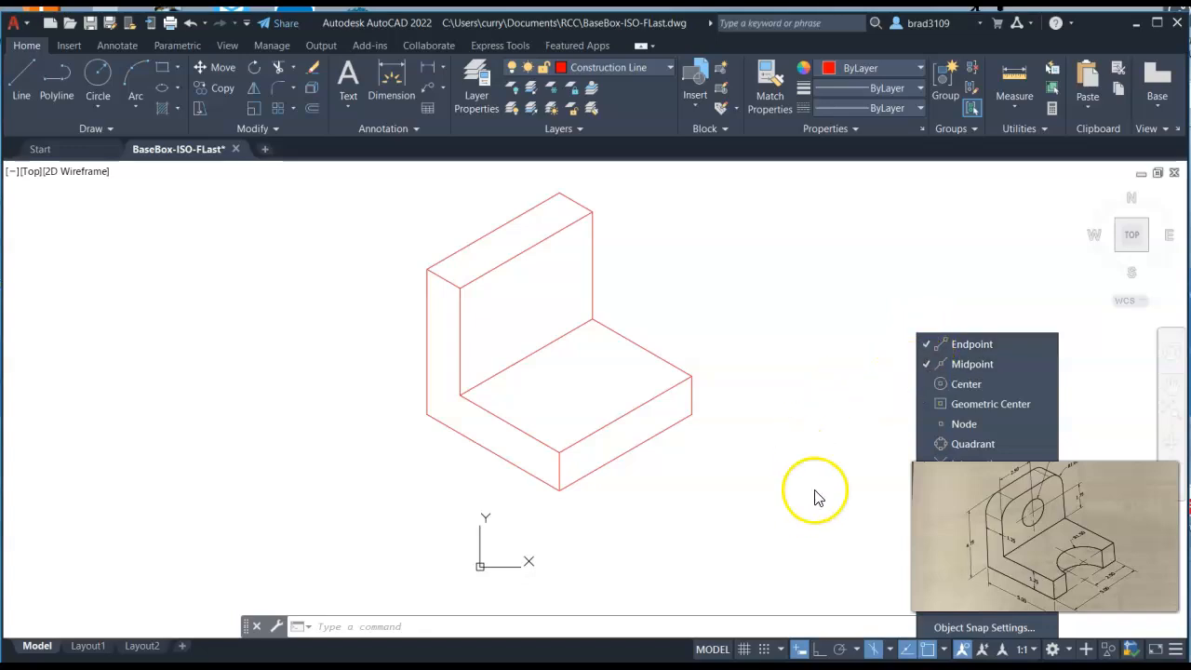
{"action": "left_click", "coordinate": [777, 513]}
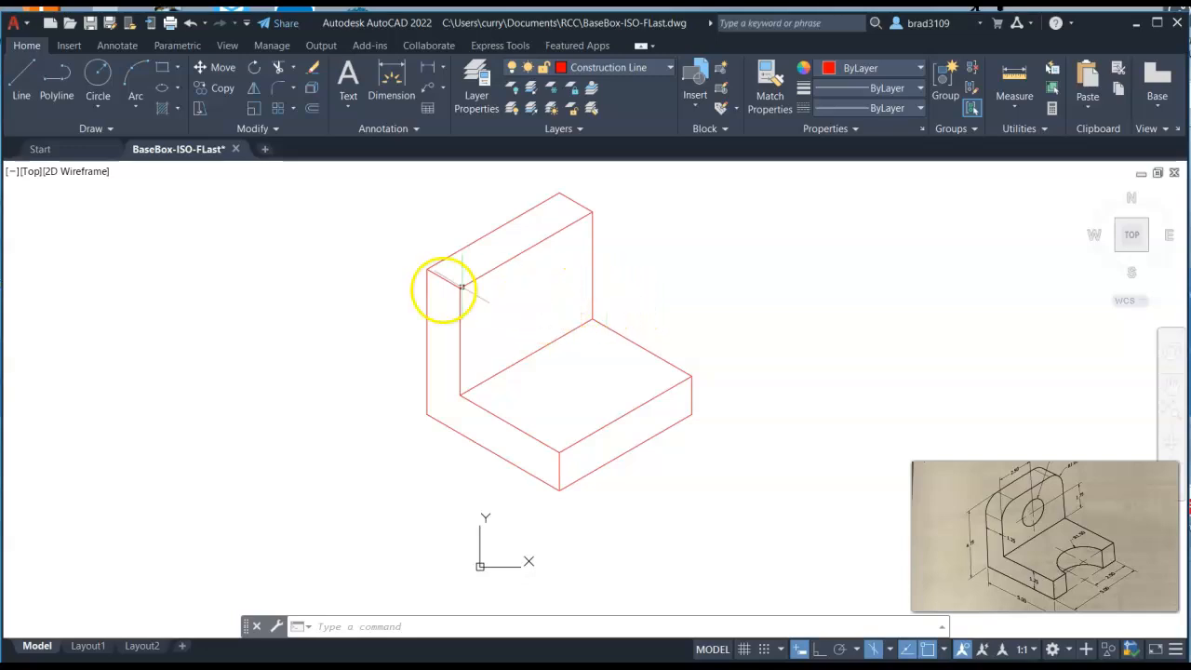
Draw a 1.75 unit vertical line upward from the midpoint of the edge where the upright's inner face meets the base.
{"action": "left_click", "coordinate": [20, 86]}
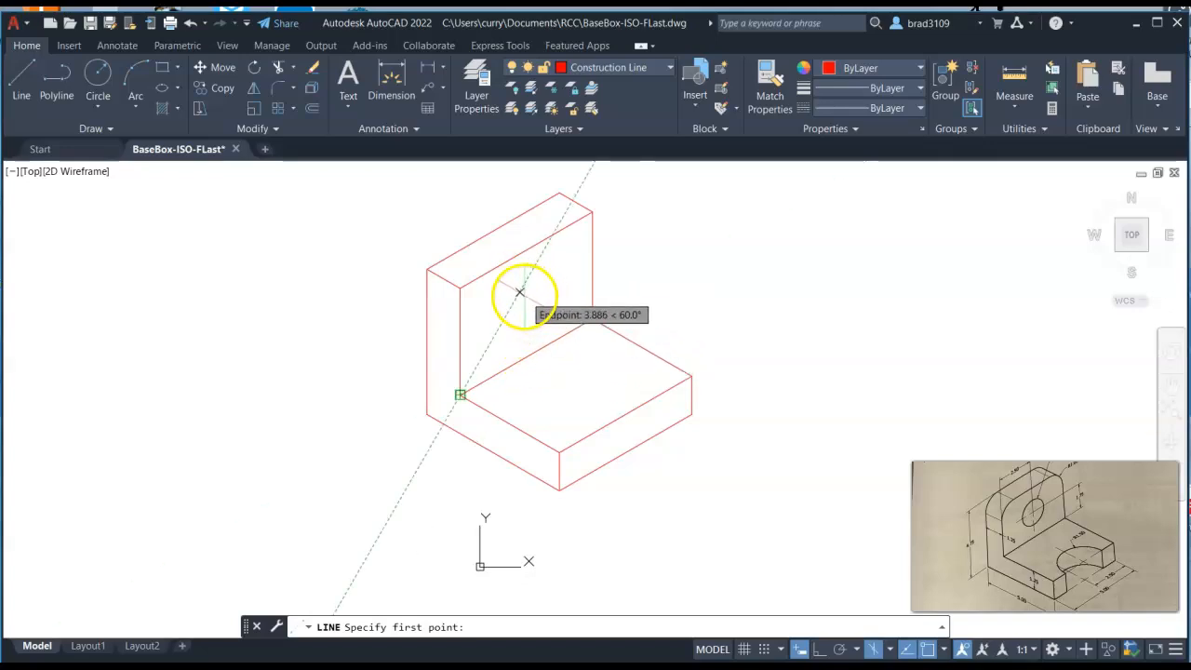
{"action": "left_click", "coordinate": [526, 355]}
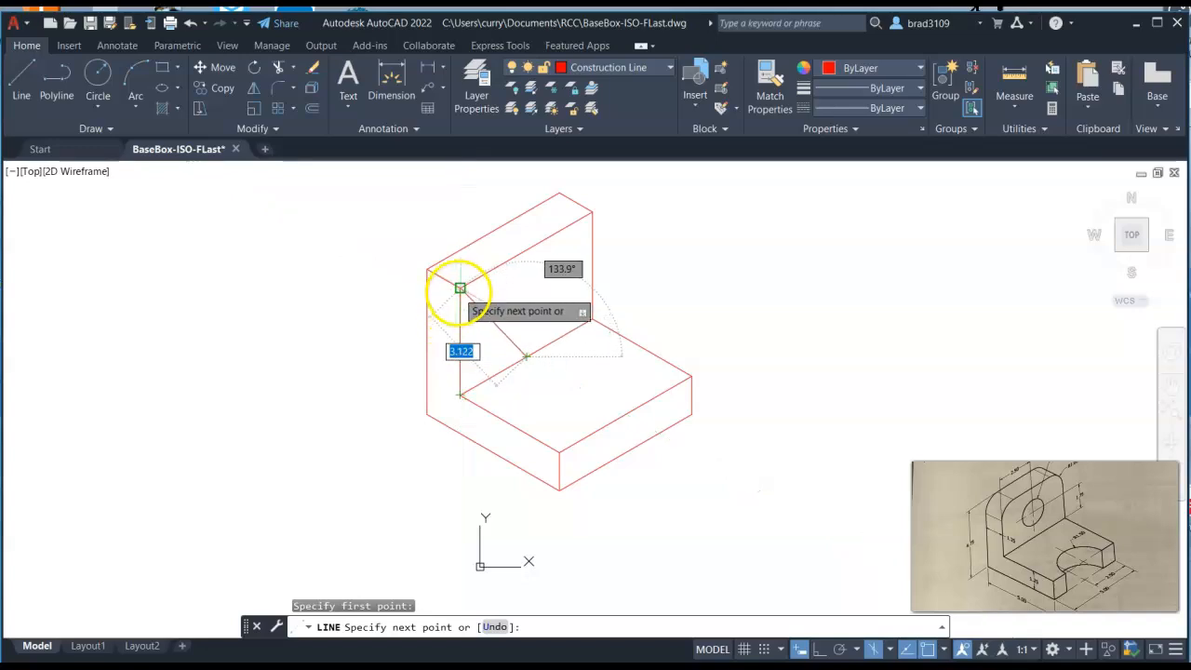
{"action": "left_click", "coordinate": [460, 395]}
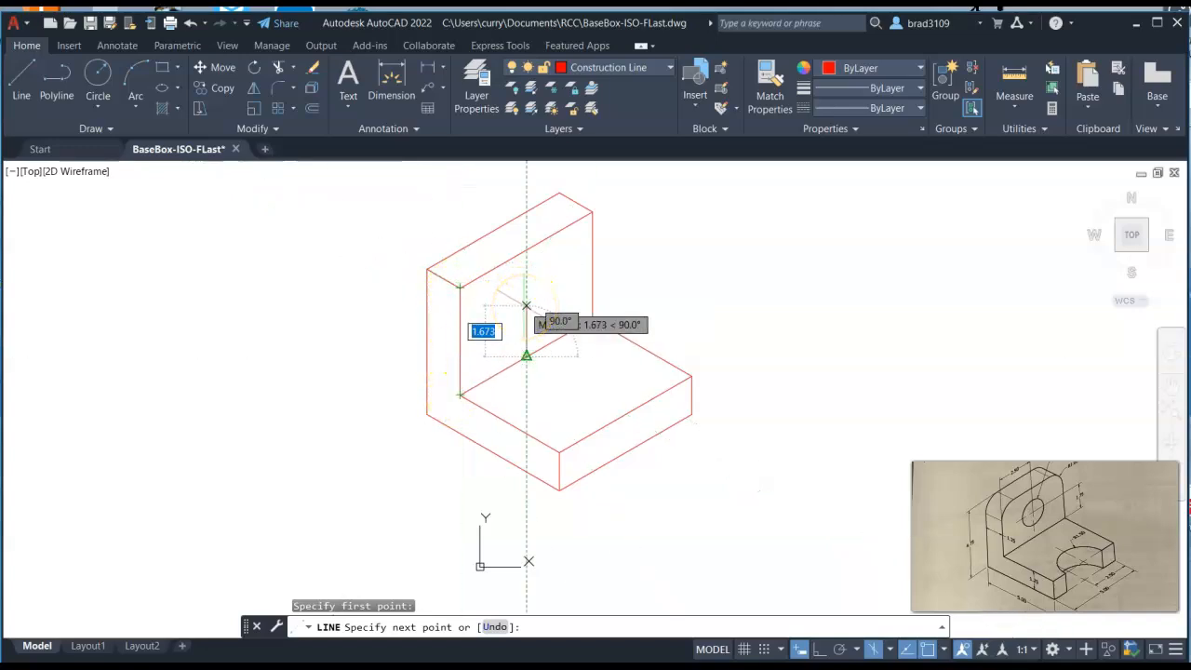
{"action": "type", "text": "1."}
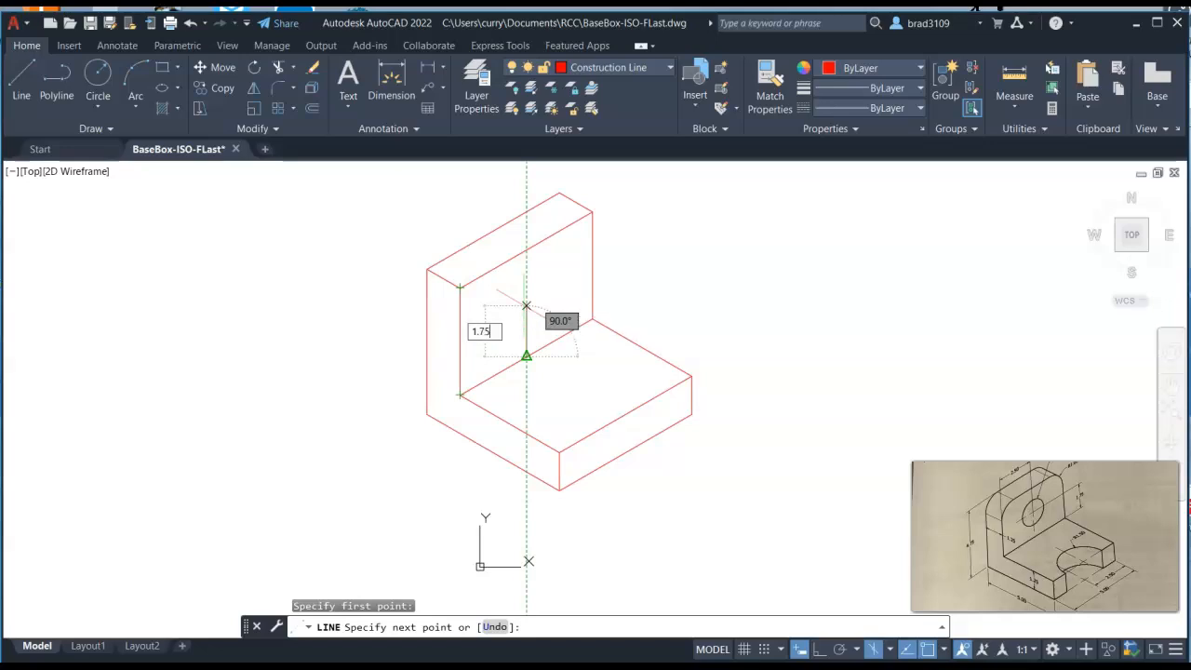
{"action": "key", "text": "Return"}
{"action": "right_click", "coordinate": [707, 268]}
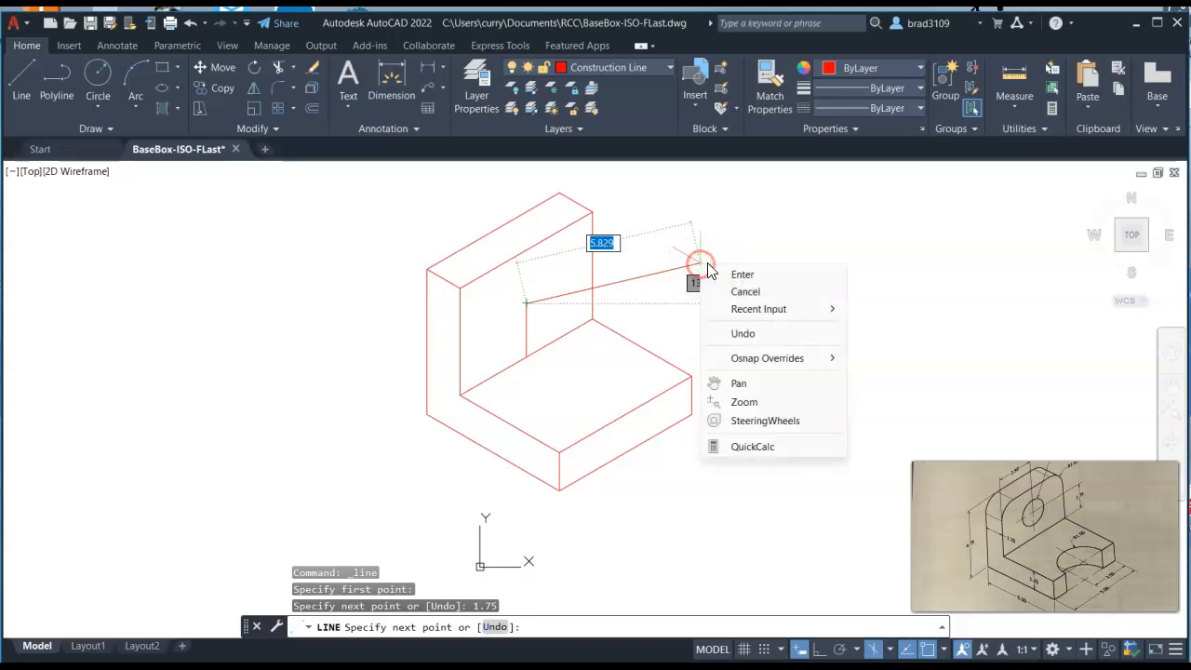
{"action": "left_click", "coordinate": [736, 274]}
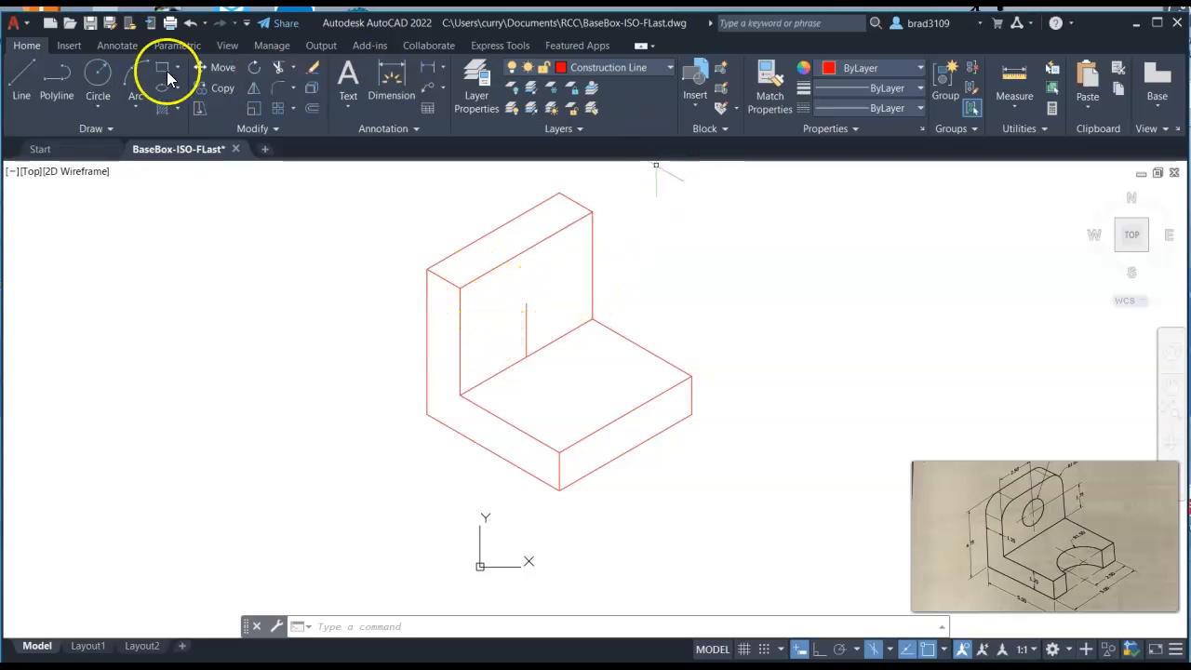
Draw a 1 unit line at 30° along the top edge of the upright's inner face, starting from its left corner.
{"action": "left_click", "coordinate": [21, 77]}
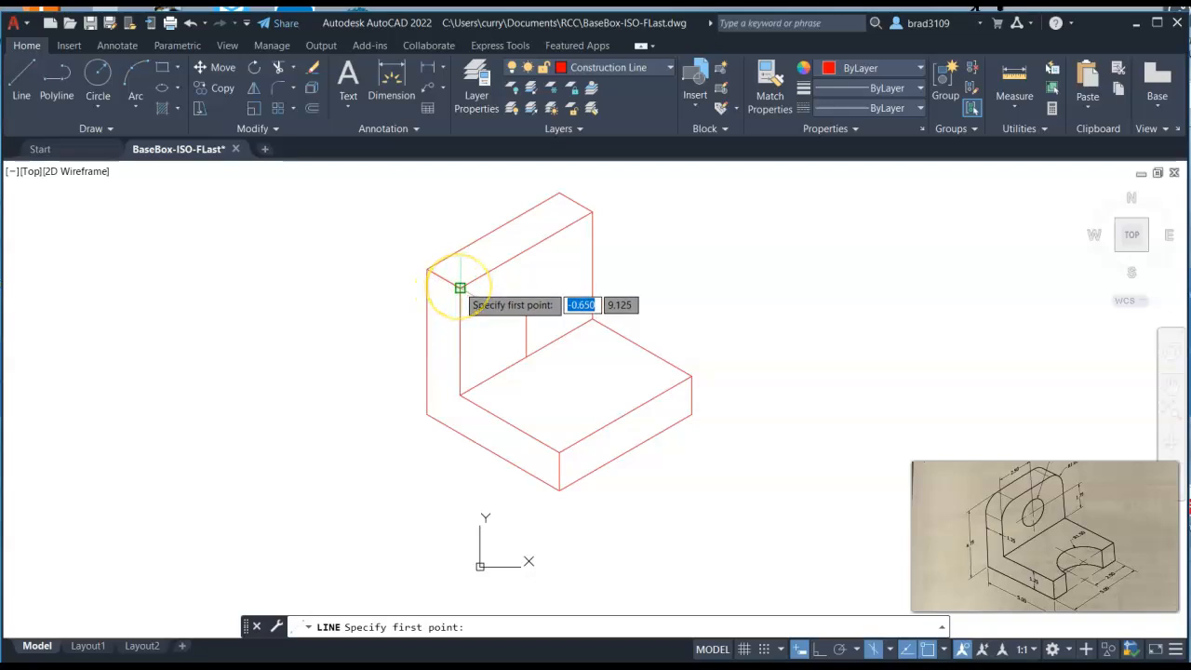
{"action": "left_click", "coordinate": [460, 288]}
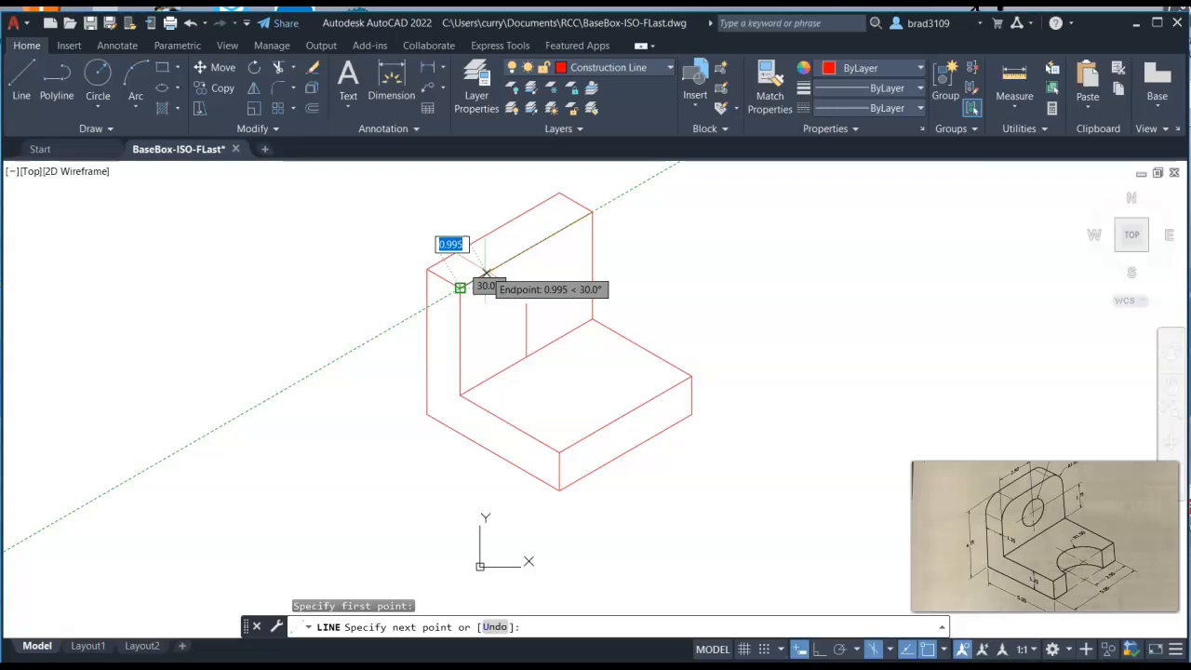
{"action": "type", "text": "1"}
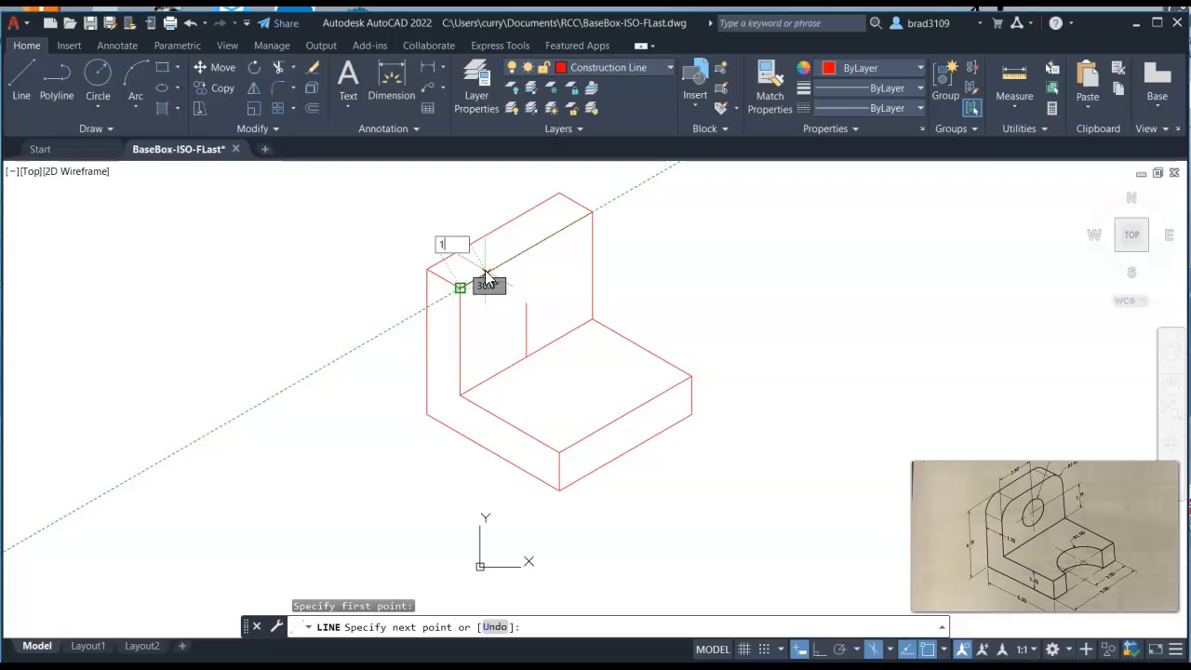
{"action": "key", "text": "Tab"}
{"action": "type", "text": "30"}
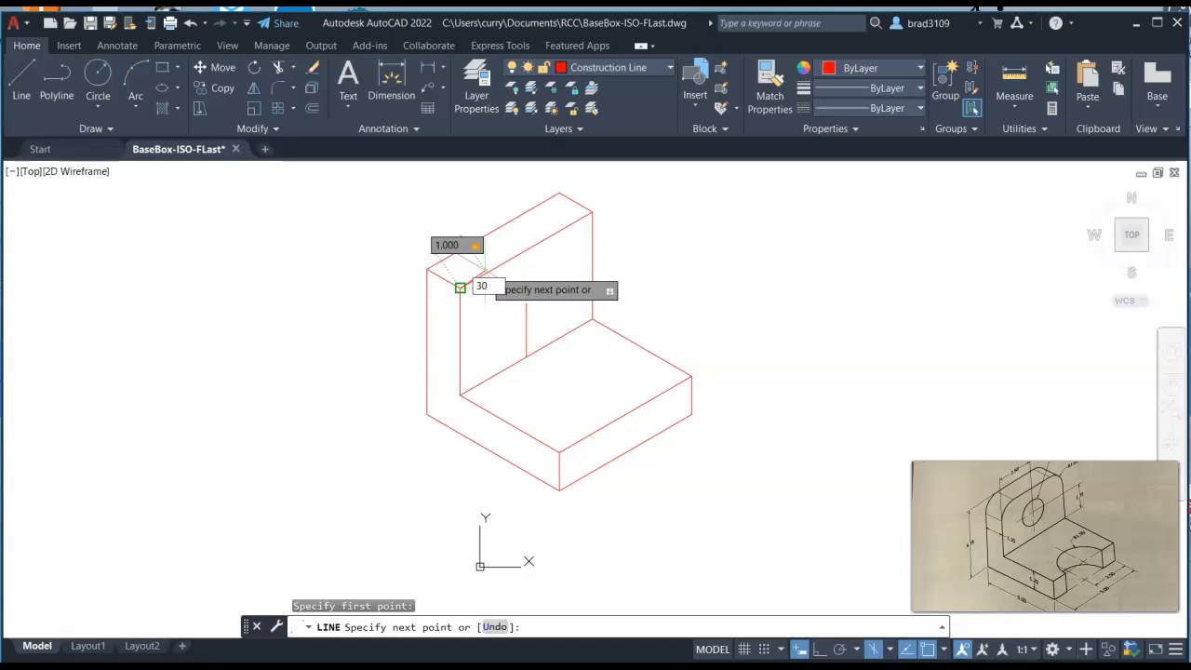
{"action": "key", "text": "Return"}
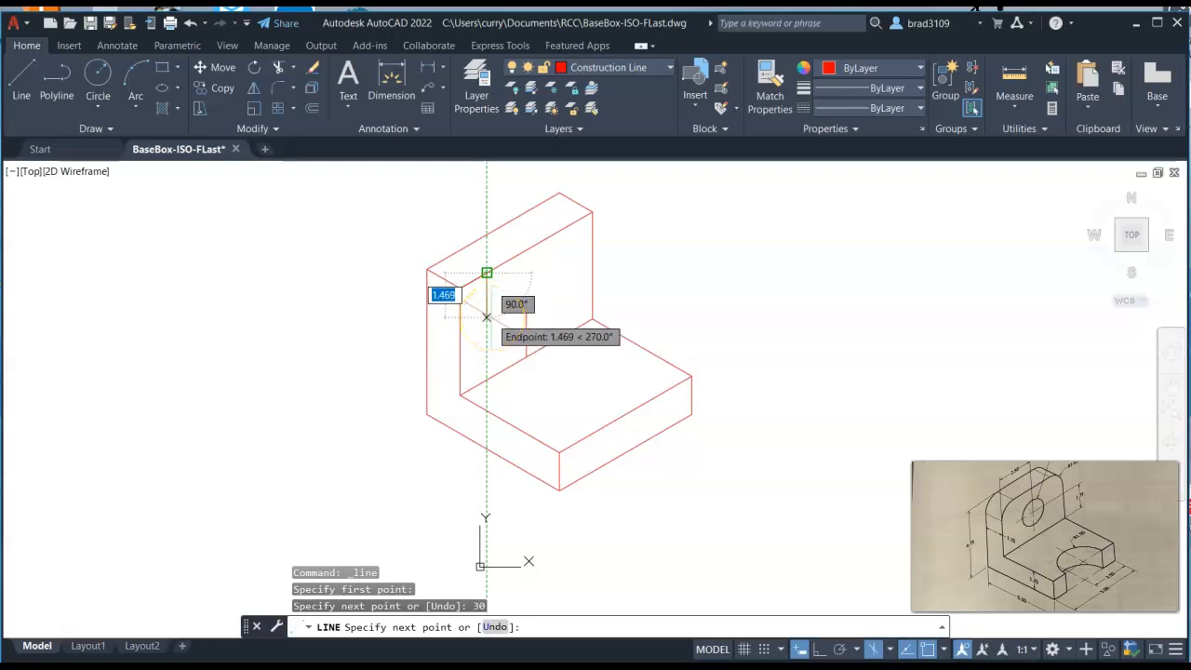
Continue that line 1 unit straight down at 90° to mark the left rounded corner's center, and finish the line.
{"action": "type", "text": "1"}
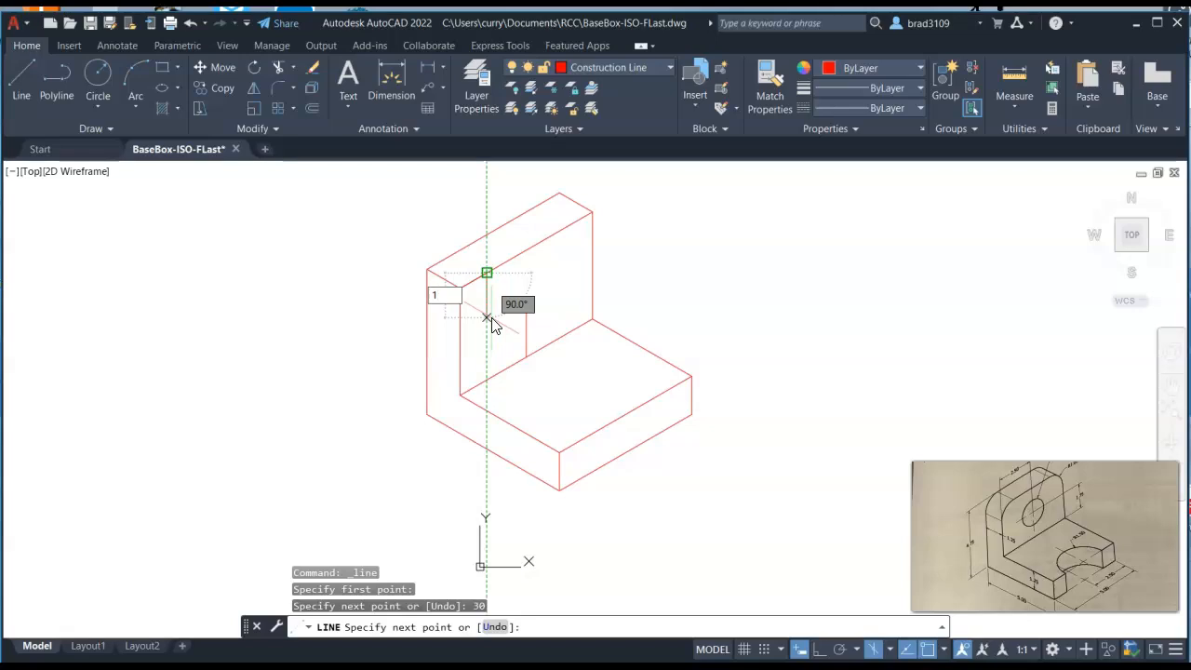
{"action": "key", "text": "Tab"}
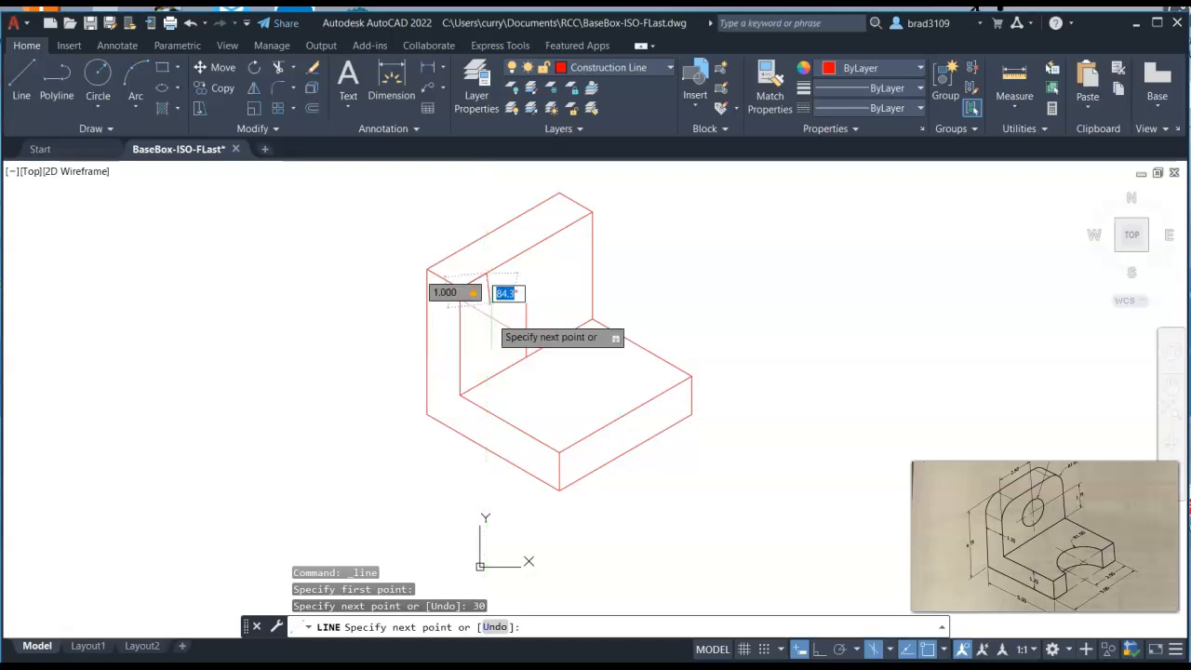
{"action": "type", "text": "90"}
{"action": "key", "text": "Return"}
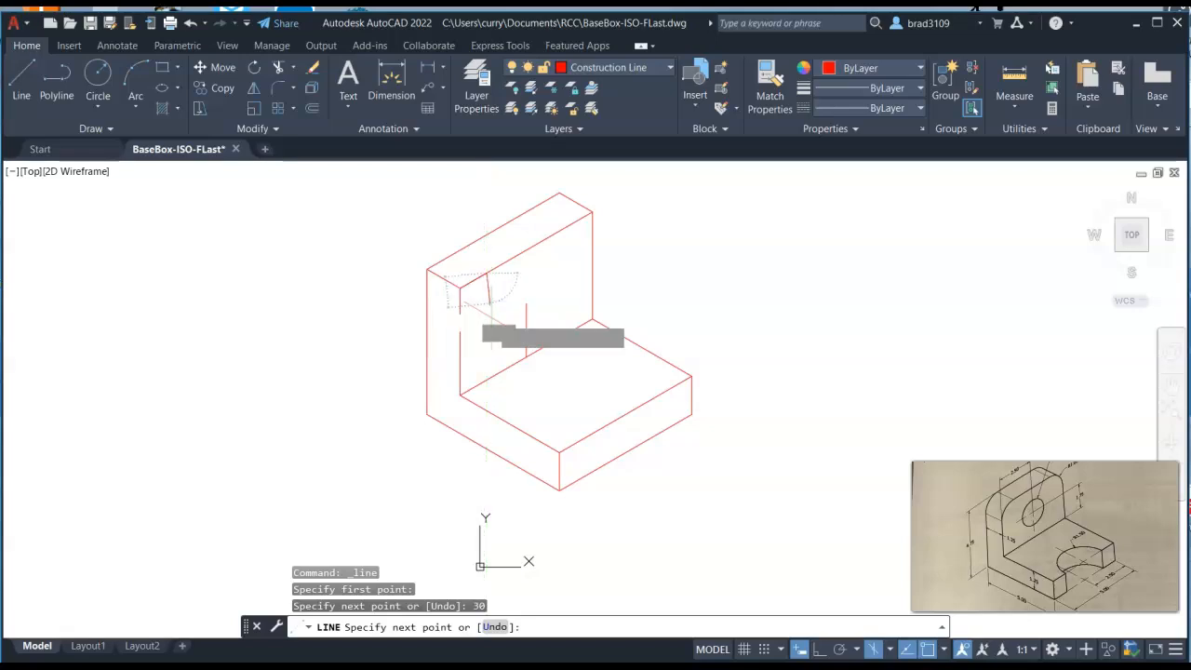
{"action": "right_click", "coordinate": [537, 263]}
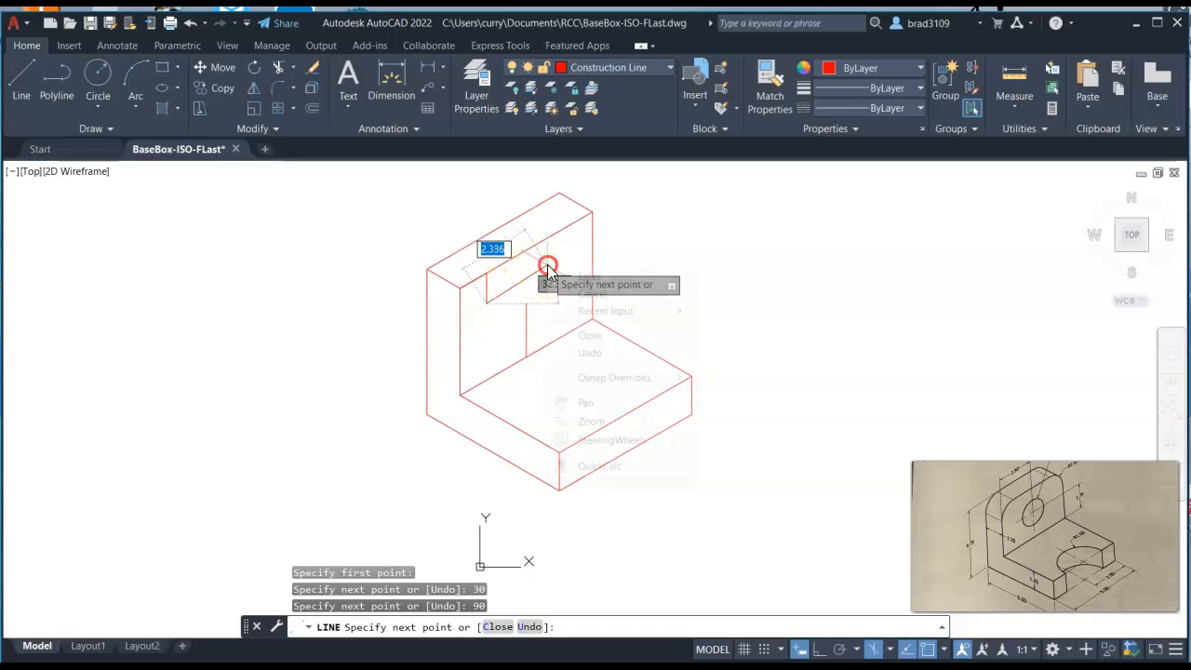
{"action": "left_click", "coordinate": [585, 244]}
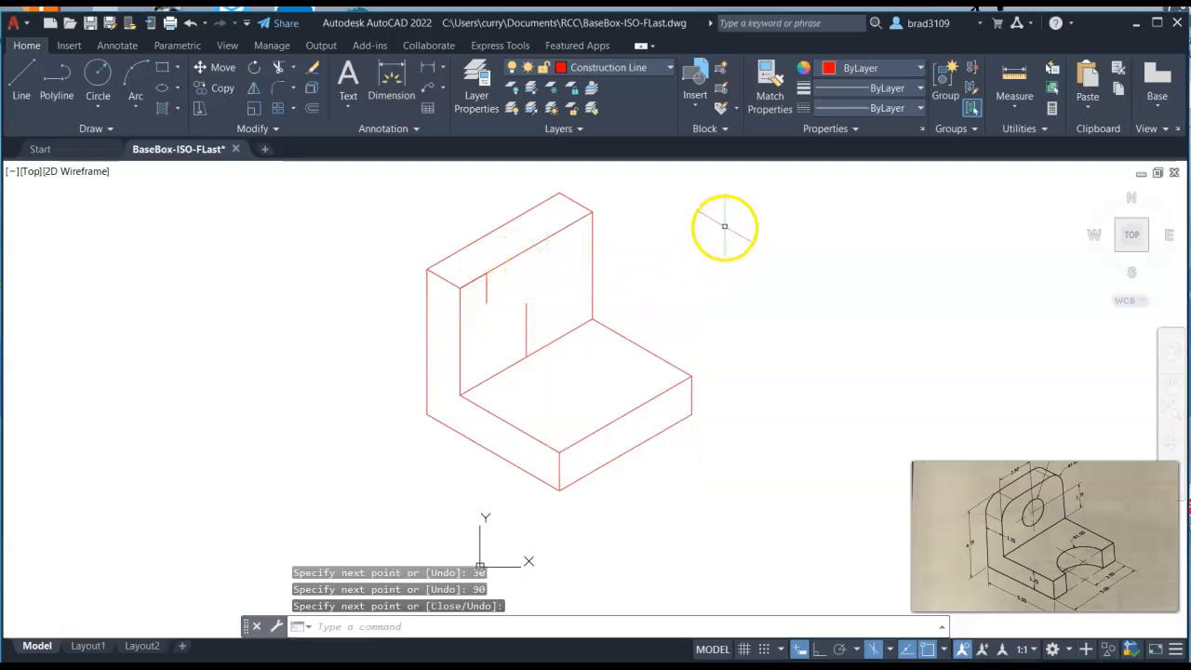
Draw a 1 unit line at 150° back along the top edge, starting from the right corner of the upright's inner face.
{"action": "right_click", "coordinate": [684, 245]}
{"action": "left_click", "coordinate": [726, 256]}
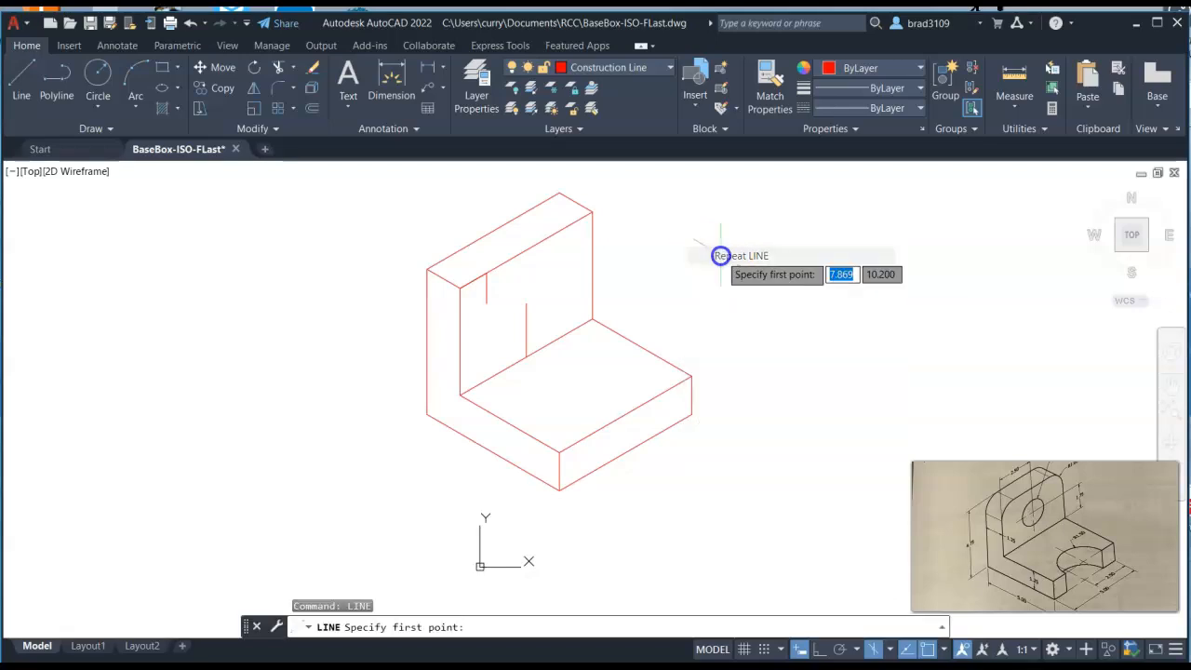
{"action": "left_click", "coordinate": [592, 212]}
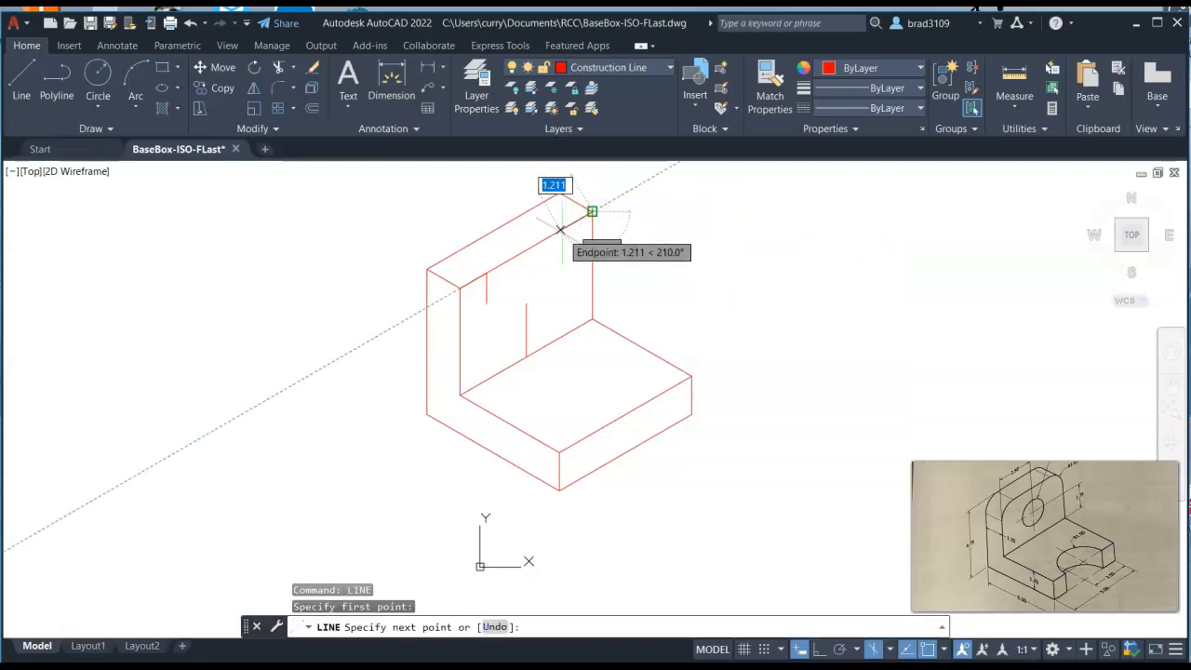
{"action": "type", "text": "1"}
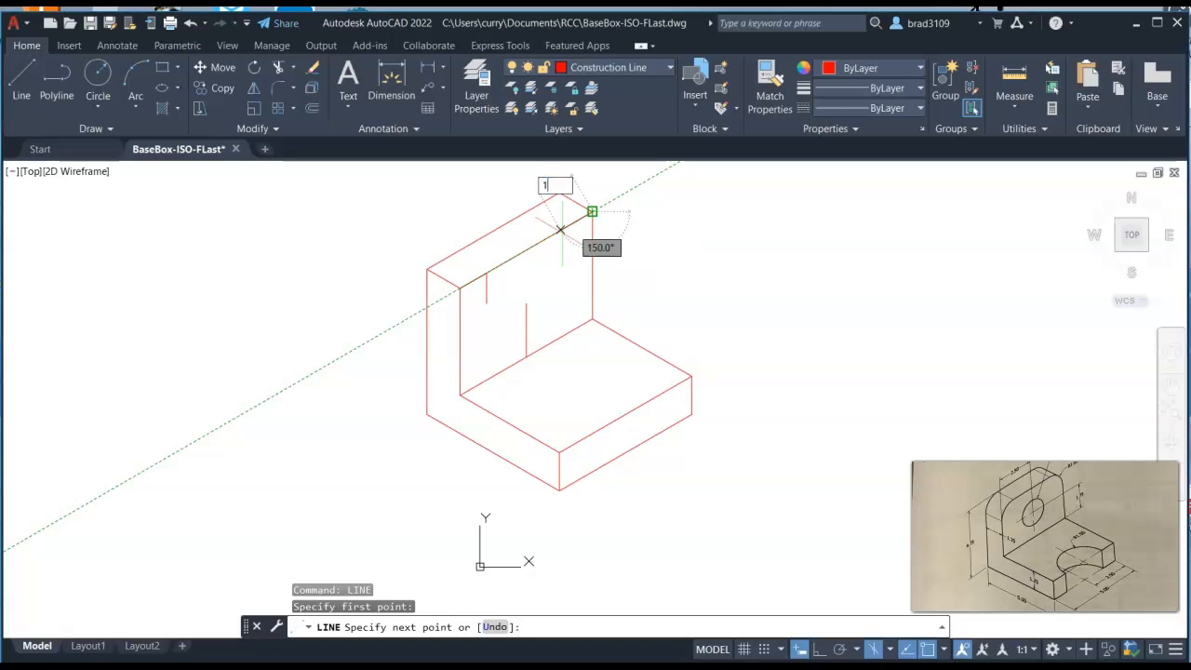
{"action": "key", "text": "Tab"}
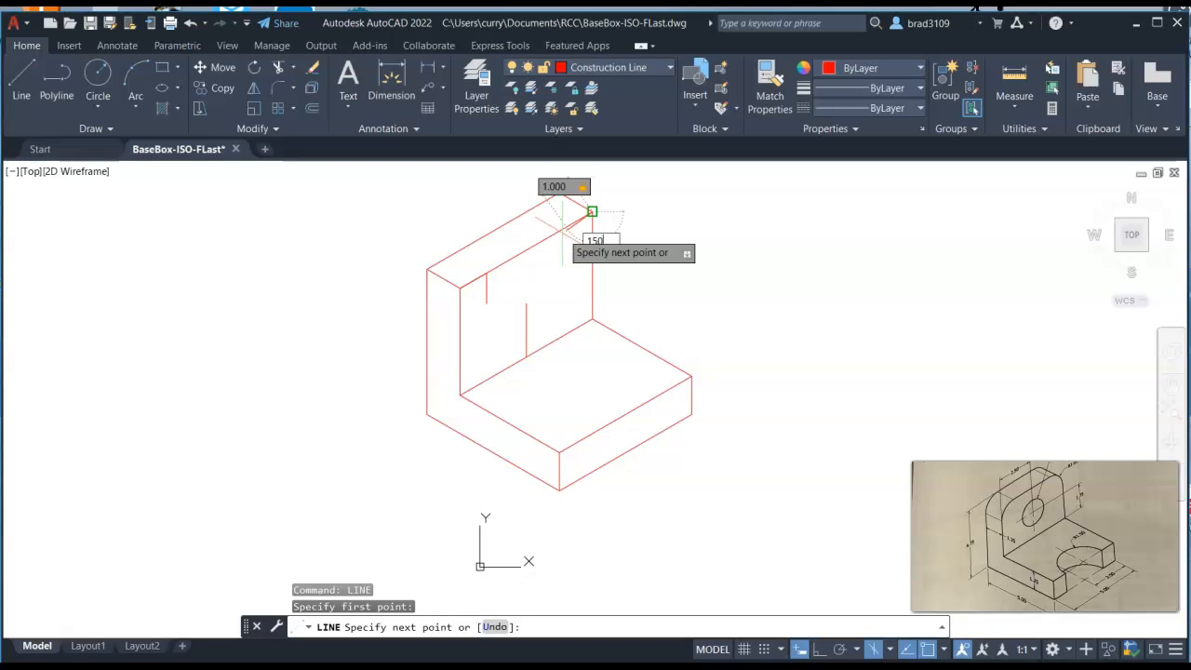
{"action": "key", "text": "Return"}
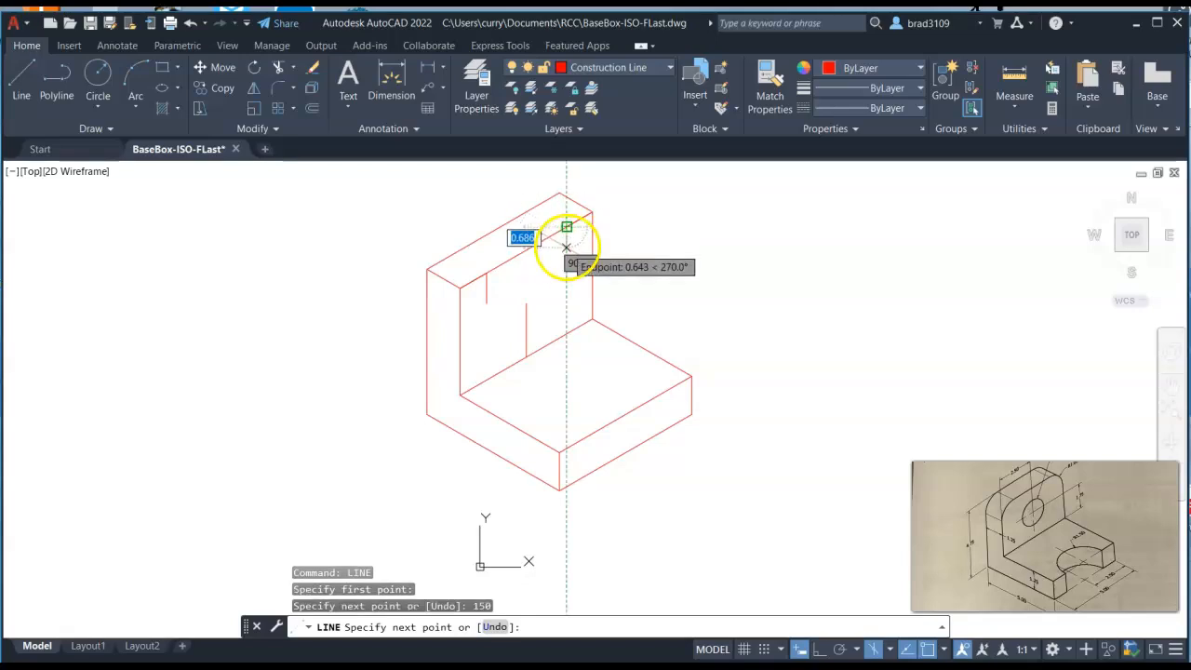
Extend the right corner's line 1 unit straight down at 90° to mark the second rounding center, and finish the line.
{"action": "type", "text": "1"}
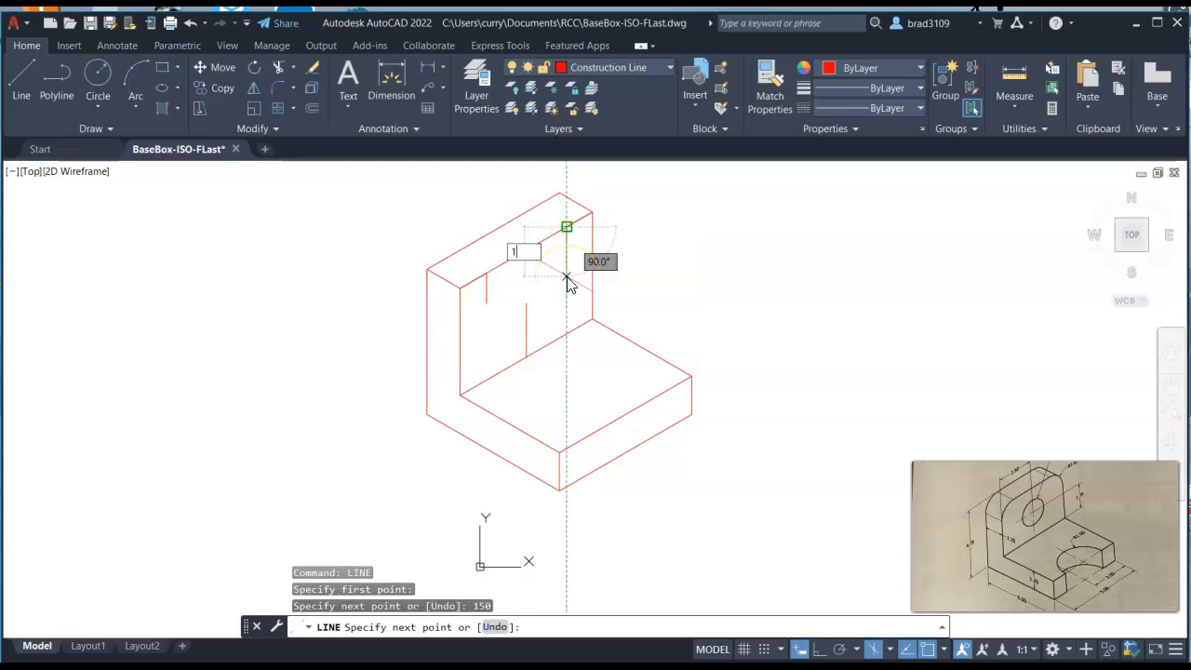
{"action": "key", "text": "Tab"}
{"action": "type", "text": "90"}
{"action": "key", "text": "Return"}
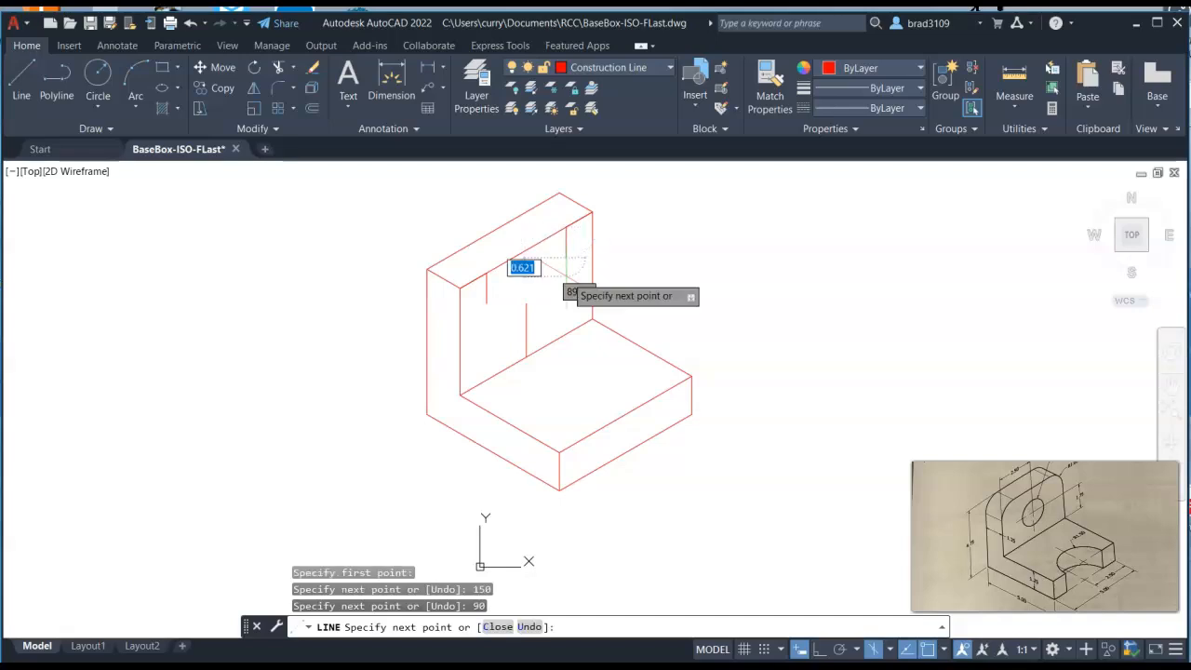
{"action": "right_click", "coordinate": [733, 232]}
{"action": "left_click", "coordinate": [755, 242]}
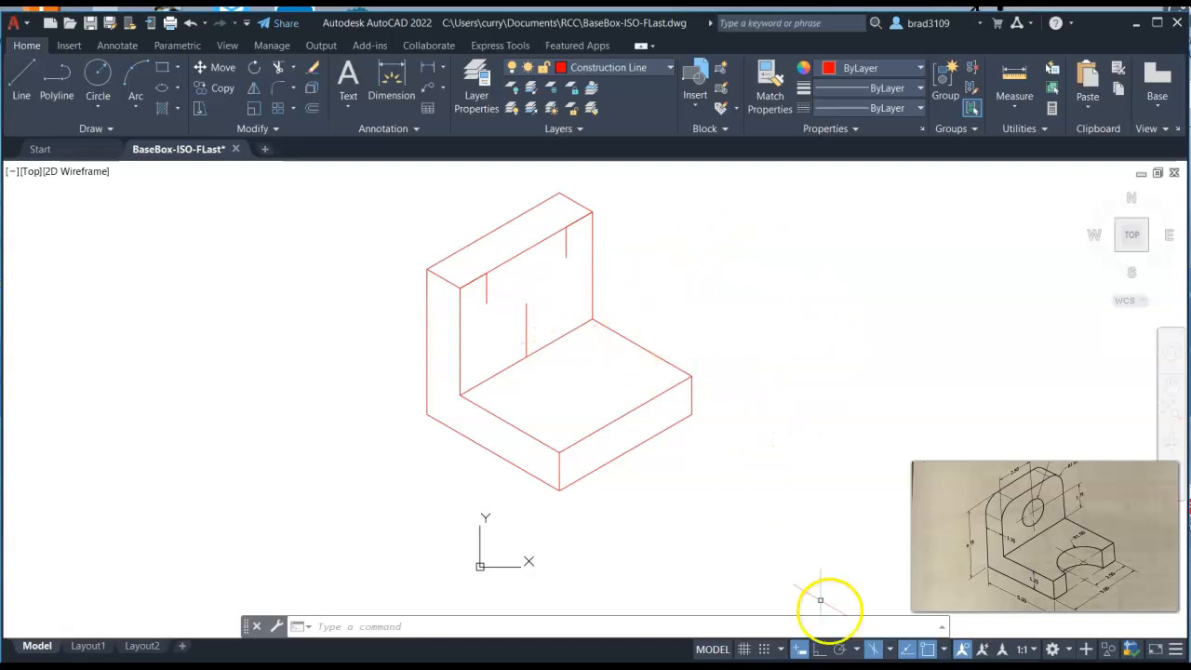
{"action": "left_click", "coordinate": [891, 650]}
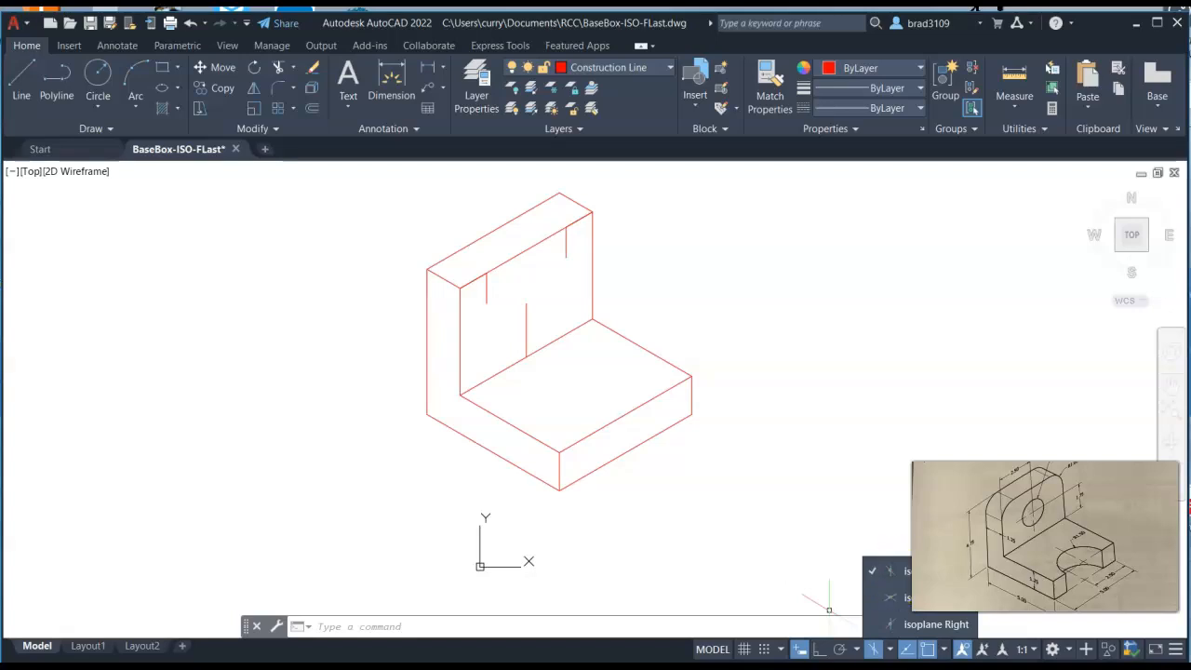
{"action": "left_click", "coordinate": [843, 318]}
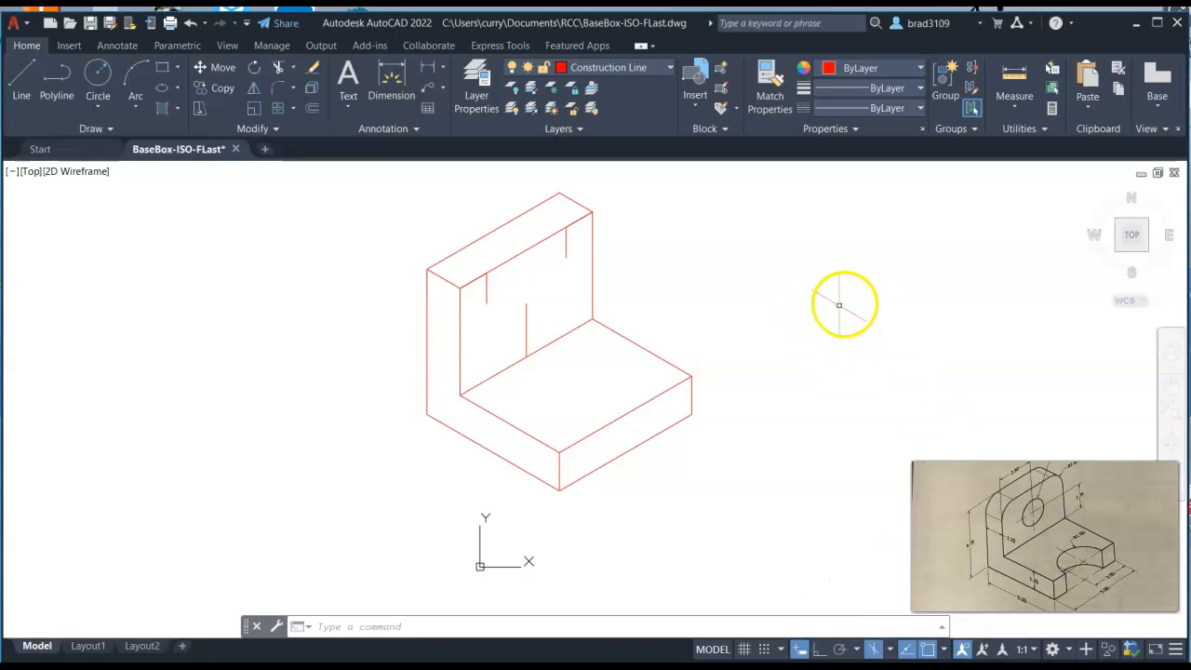
{"action": "left_click", "coordinate": [99, 107]}
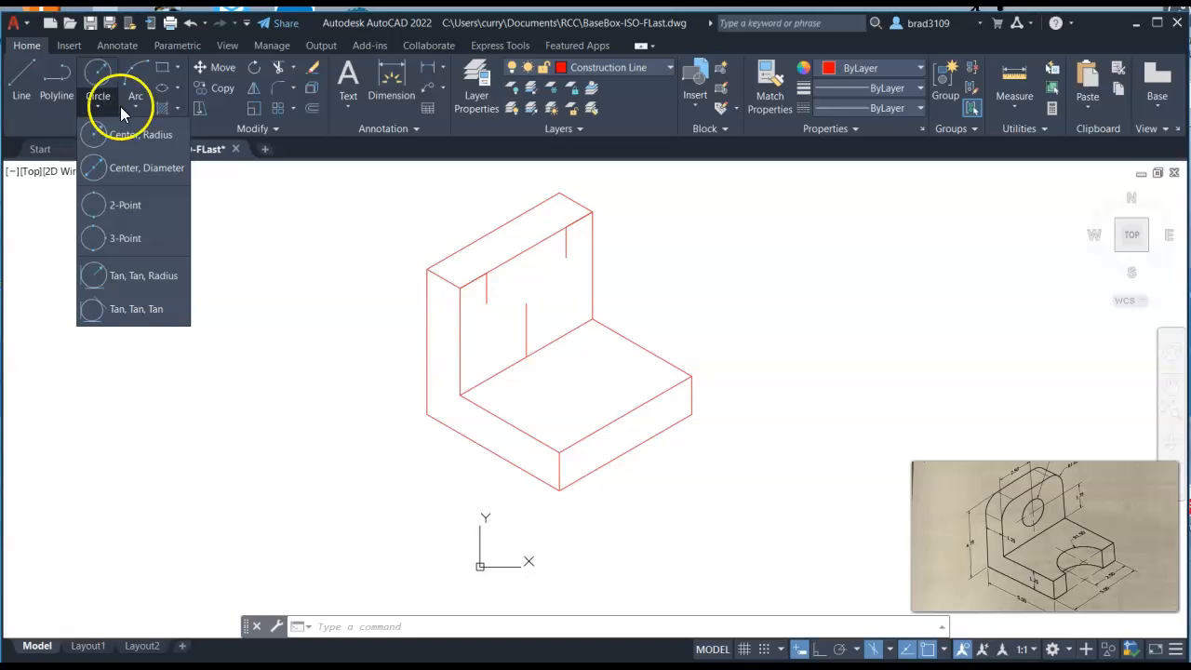
Start an isocircle centered on the lower end of the left vertical construction line on the upright's inner face.
{"action": "left_click", "coordinate": [177, 90]}
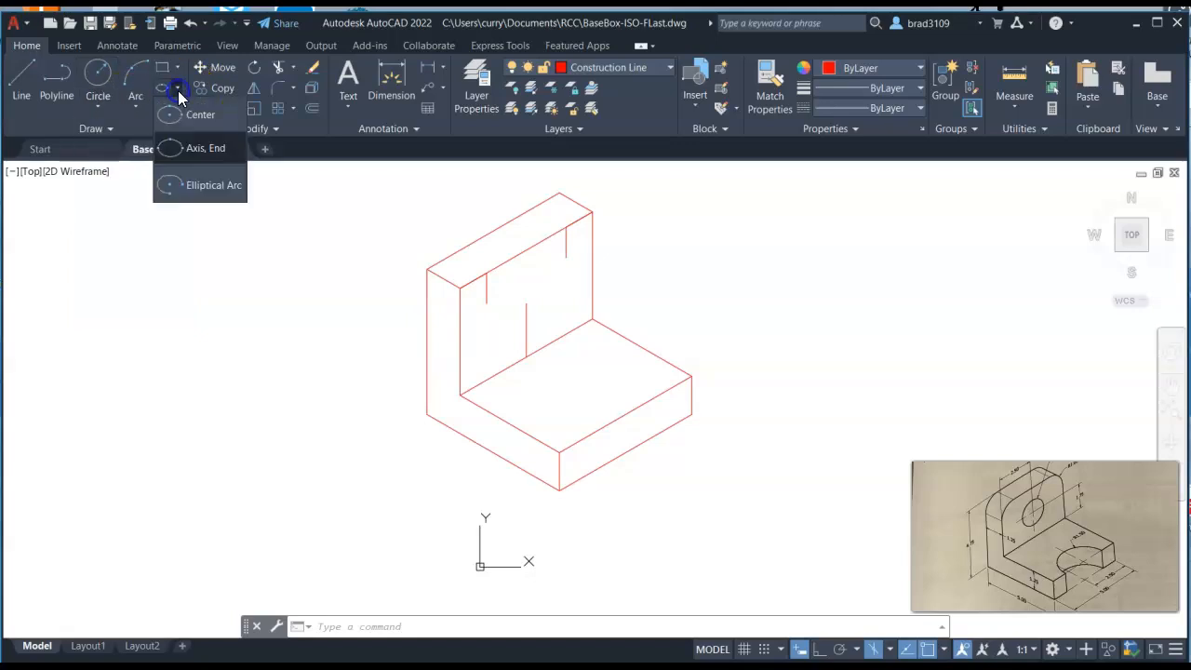
{"action": "left_click", "coordinate": [203, 150]}
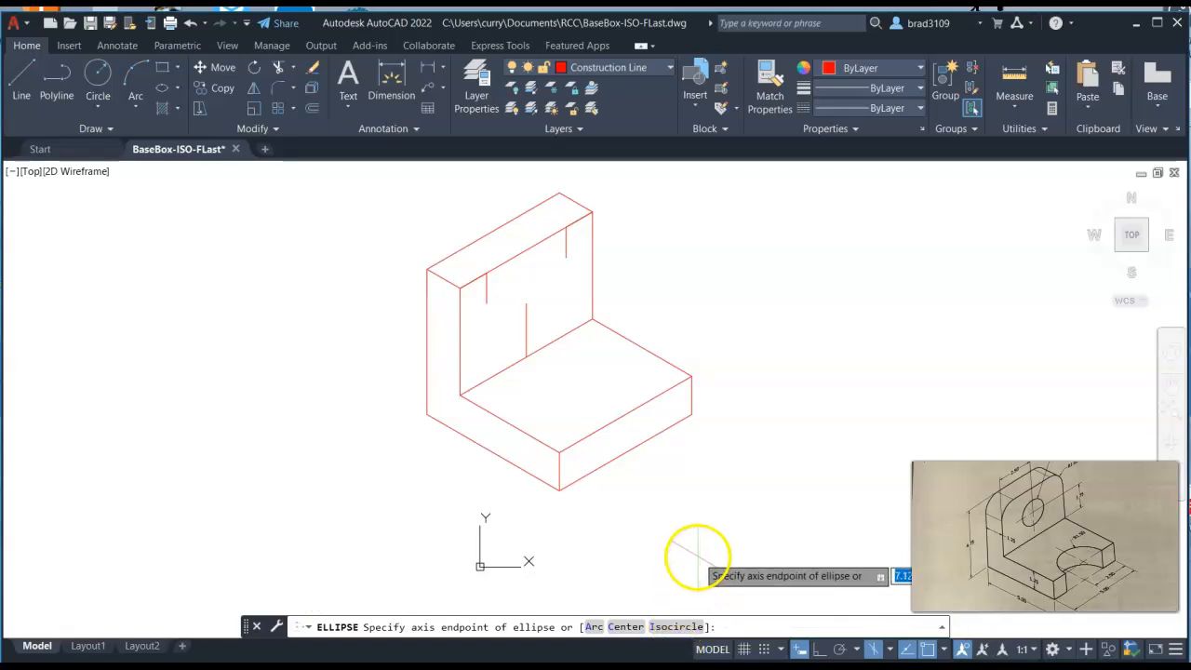
{"action": "key", "text": "Return"}
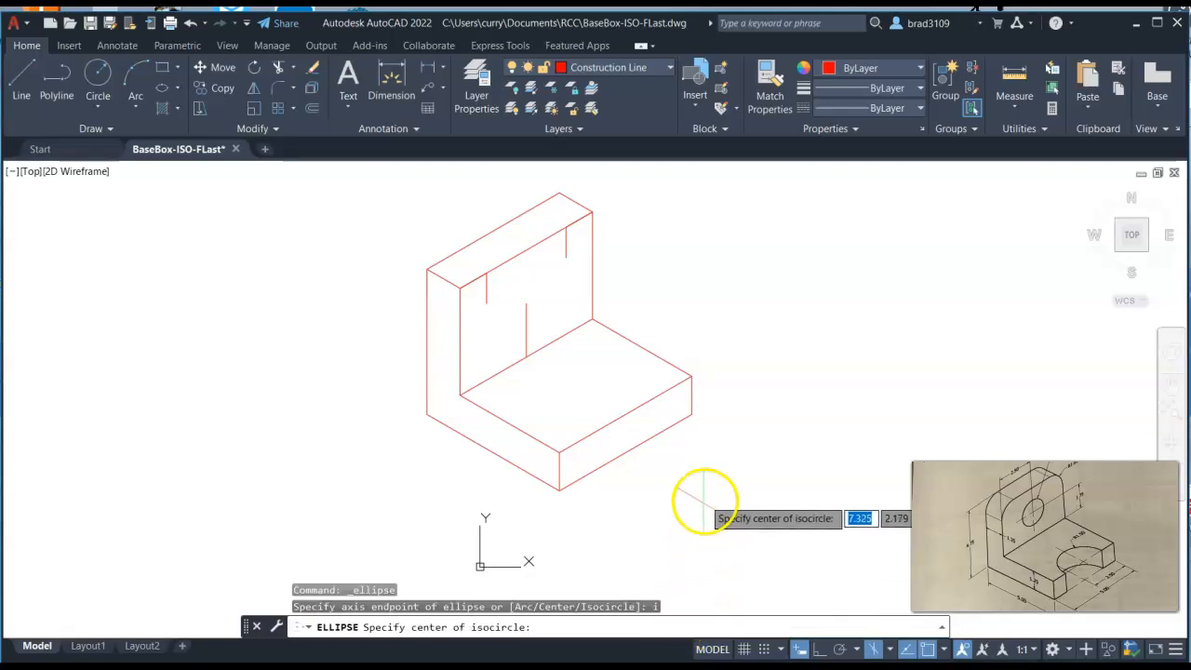
{"action": "left_click", "coordinate": [487, 304]}
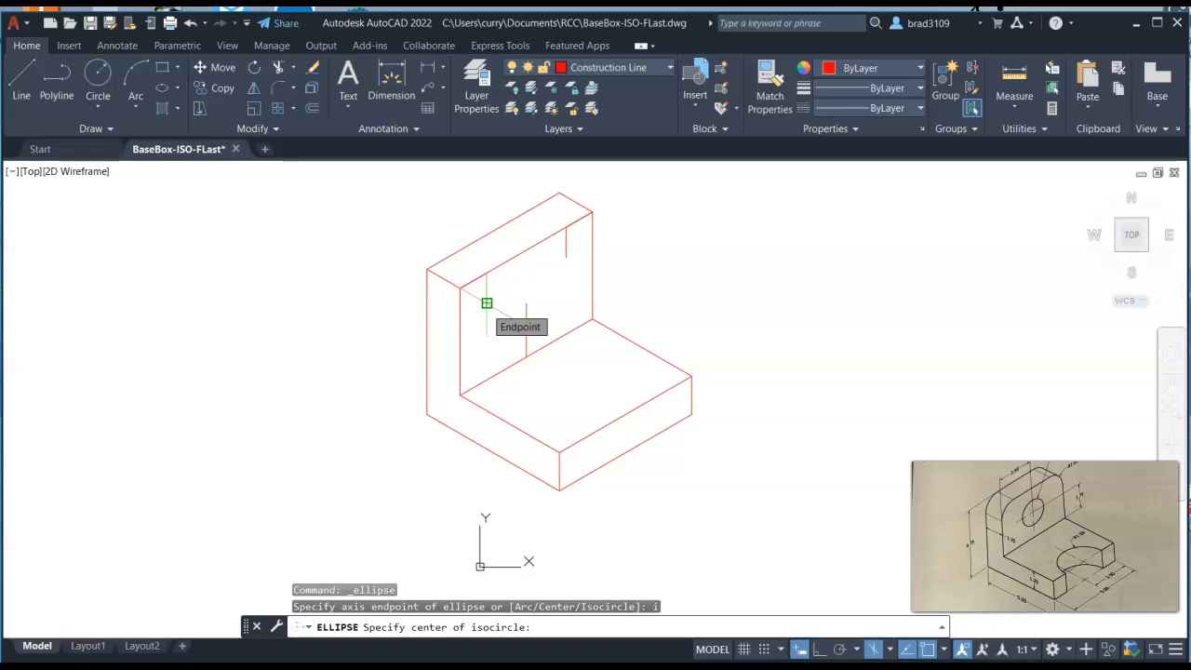
{"action": "left_click", "coordinate": [486, 303]}
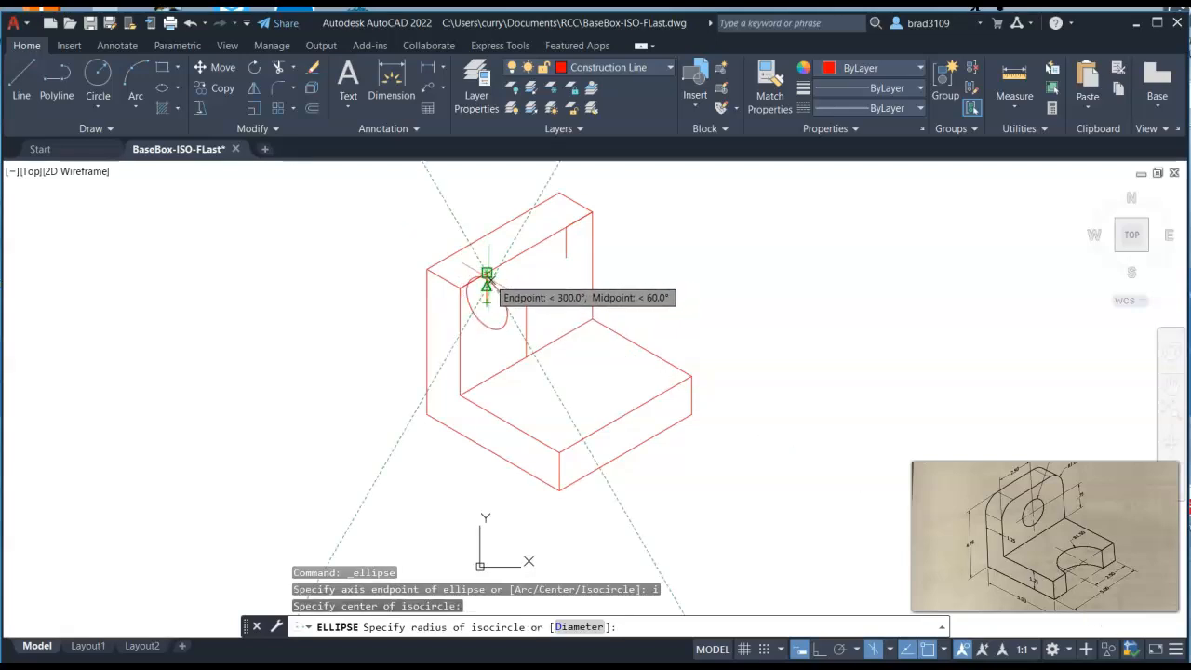
{"action": "left_click", "coordinate": [474, 287]}
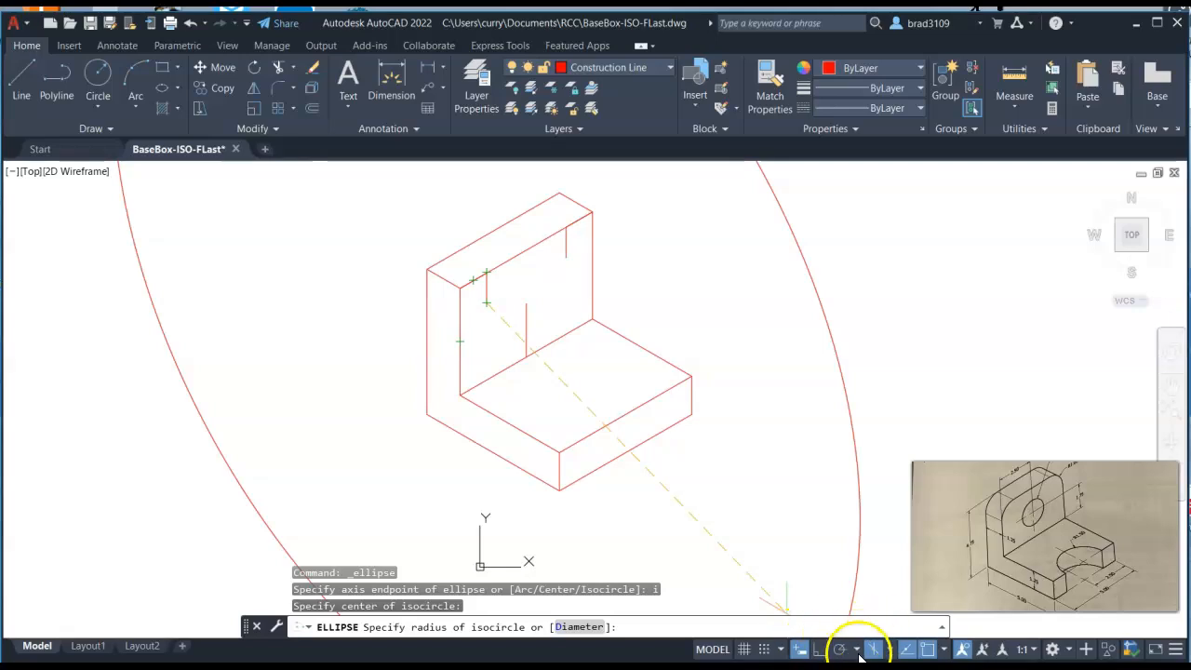
Switch to the right isoplane and set the isocircle's radius at the construction line's upper end on the upright's top edge.
{"action": "left_click", "coordinate": [889, 649]}
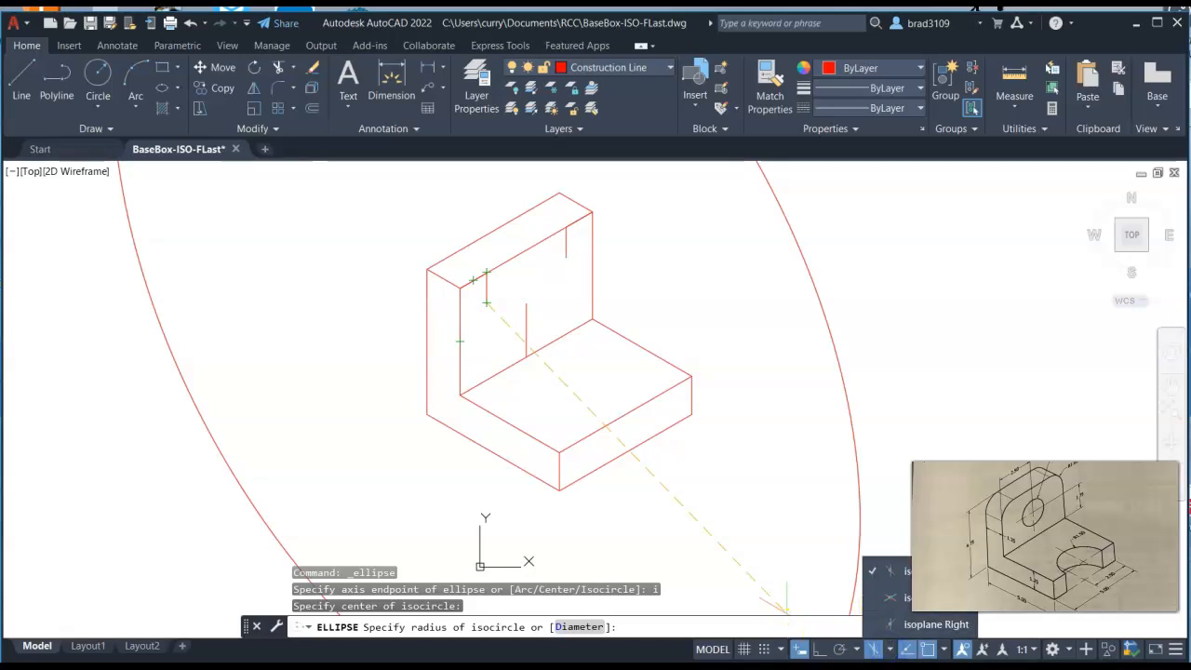
{"action": "left_click", "coordinate": [899, 571]}
{"action": "left_click", "coordinate": [884, 599]}
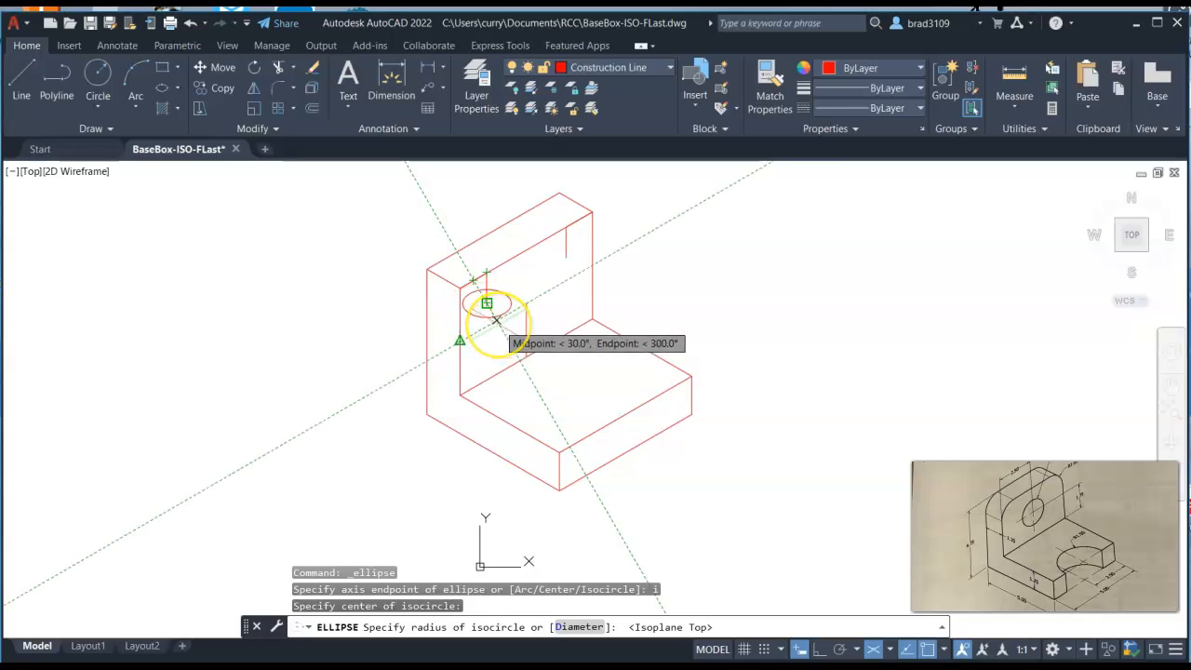
{"action": "left_click", "coordinate": [889, 648]}
{"action": "left_click", "coordinate": [869, 631]}
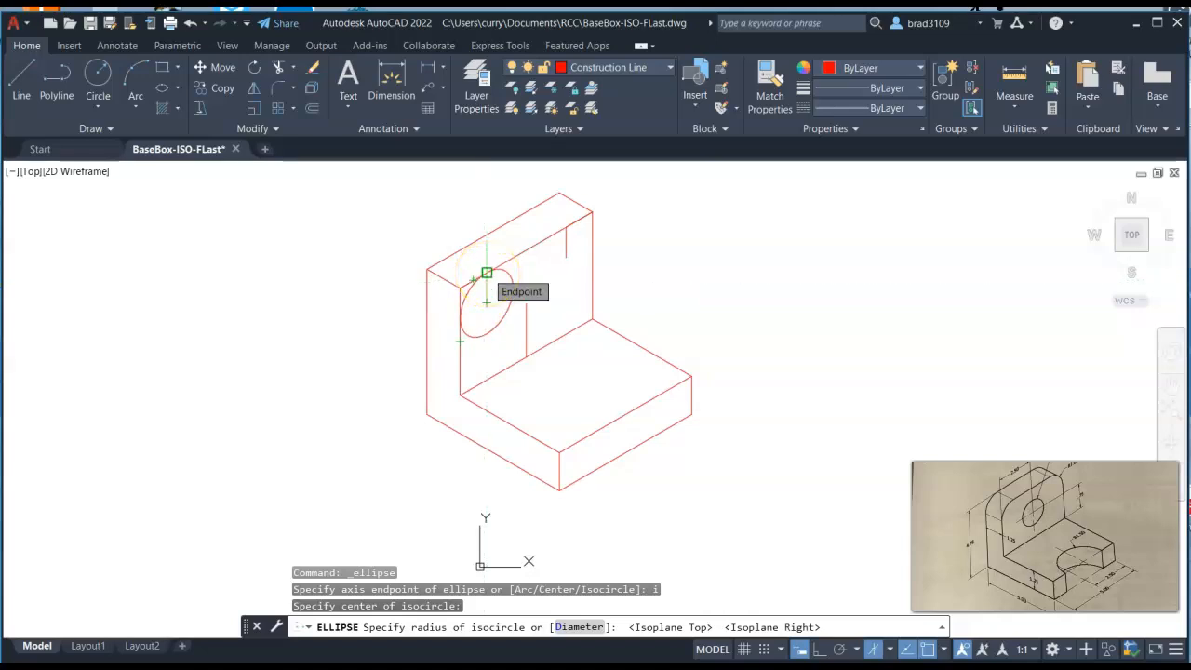
{"action": "left_click", "coordinate": [487, 273]}
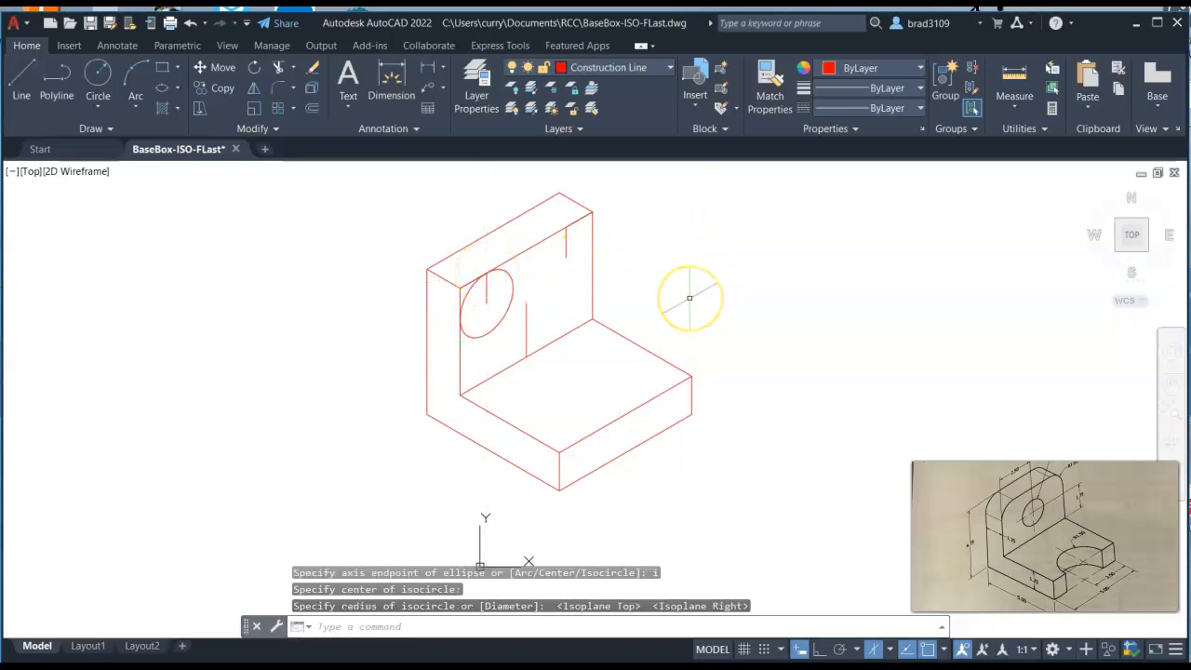
Draw a second isocircle of radius 1 centered on the lower end of the right vertical construction line.
{"action": "right_click", "coordinate": [686, 241]}
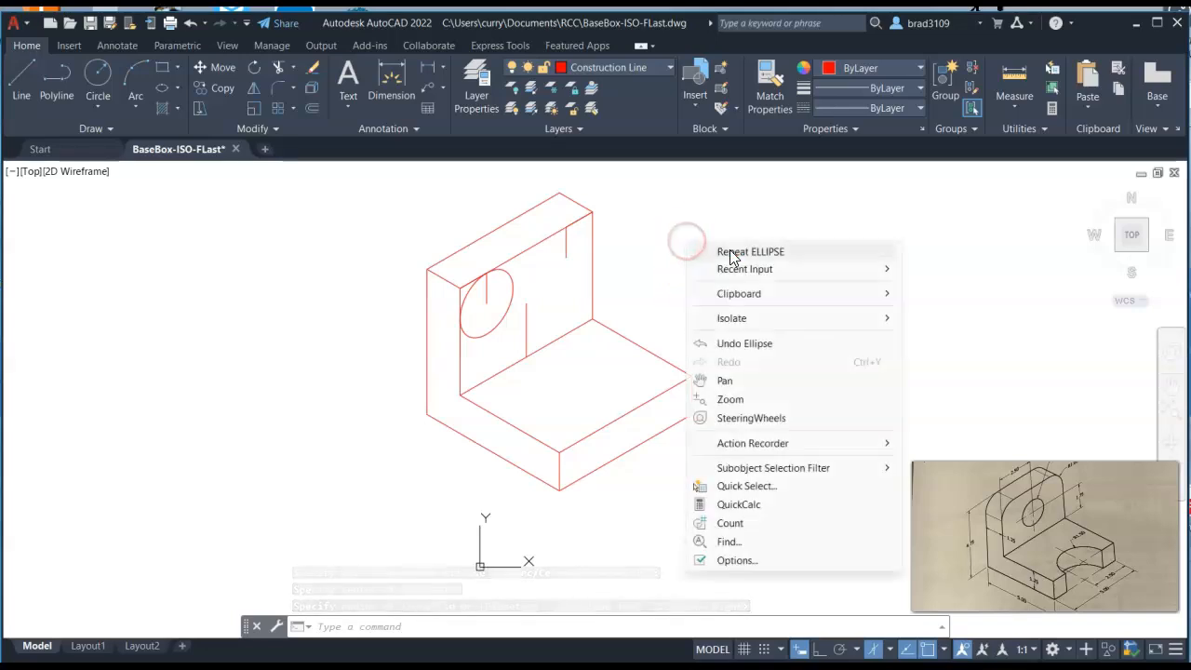
{"action": "left_click", "coordinate": [759, 250]}
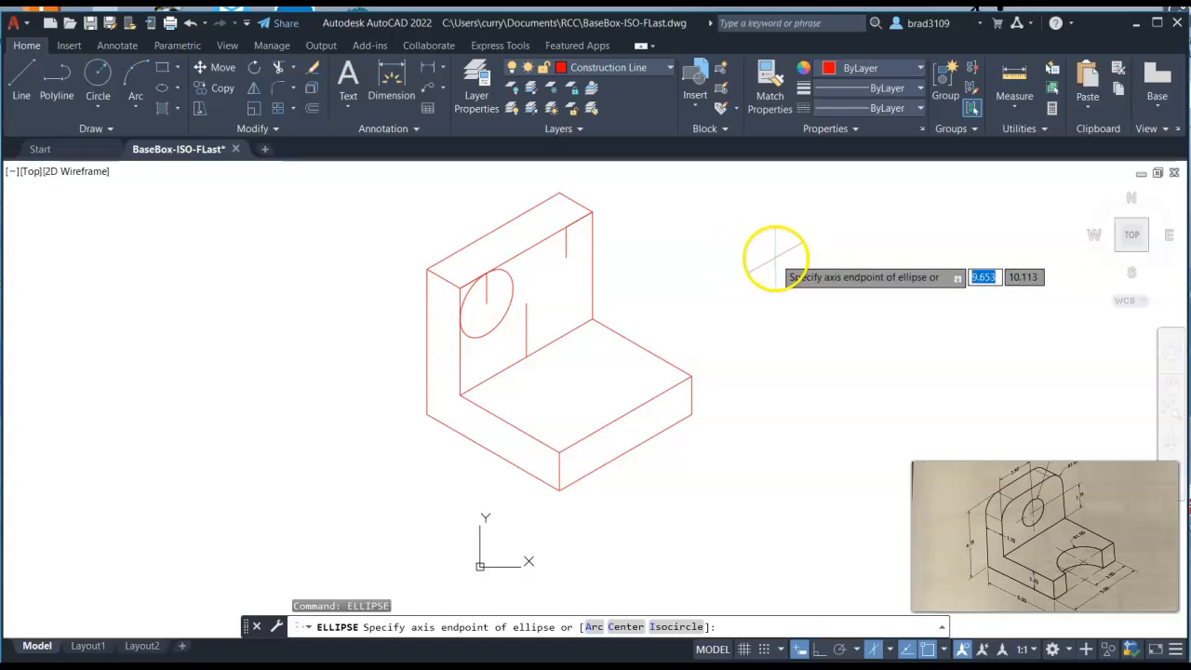
{"action": "type", "text": "i"}
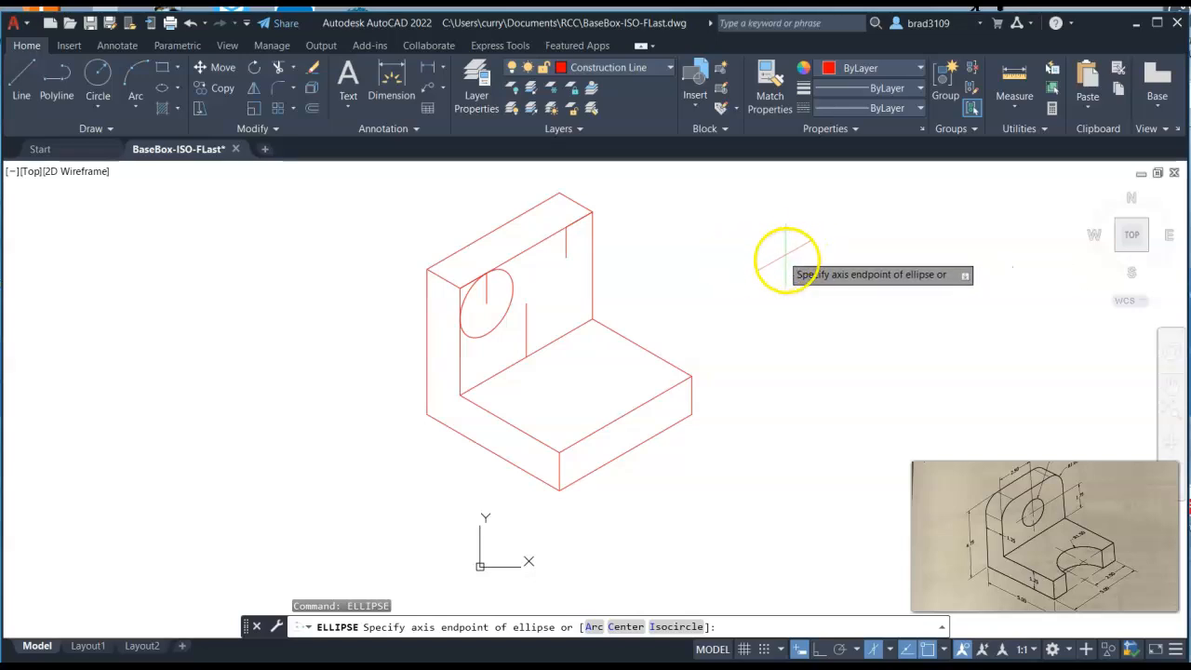
{"action": "key", "text": "Return"}
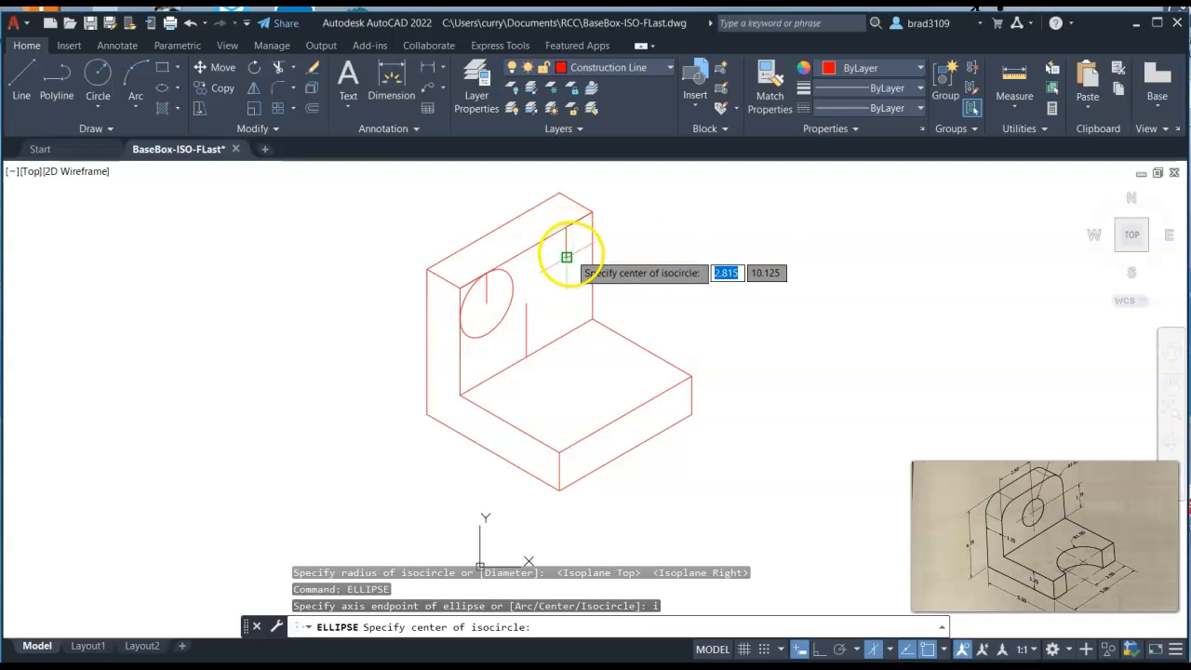
{"action": "left_click", "coordinate": [567, 256]}
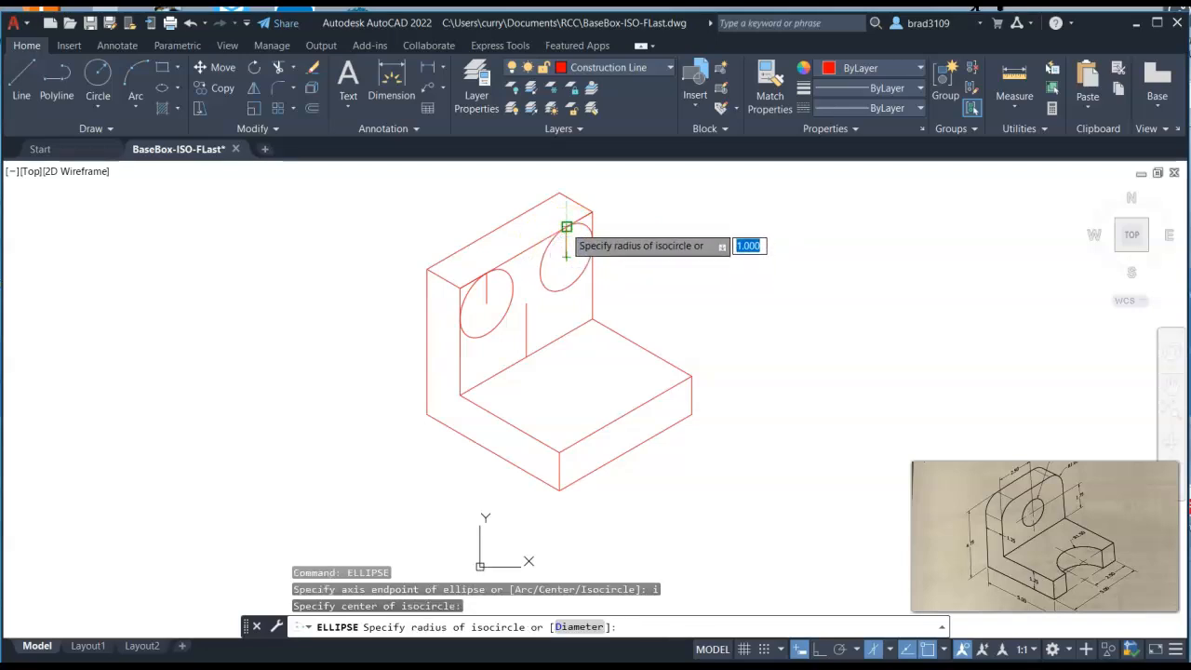
{"action": "left_click", "coordinate": [567, 228]}
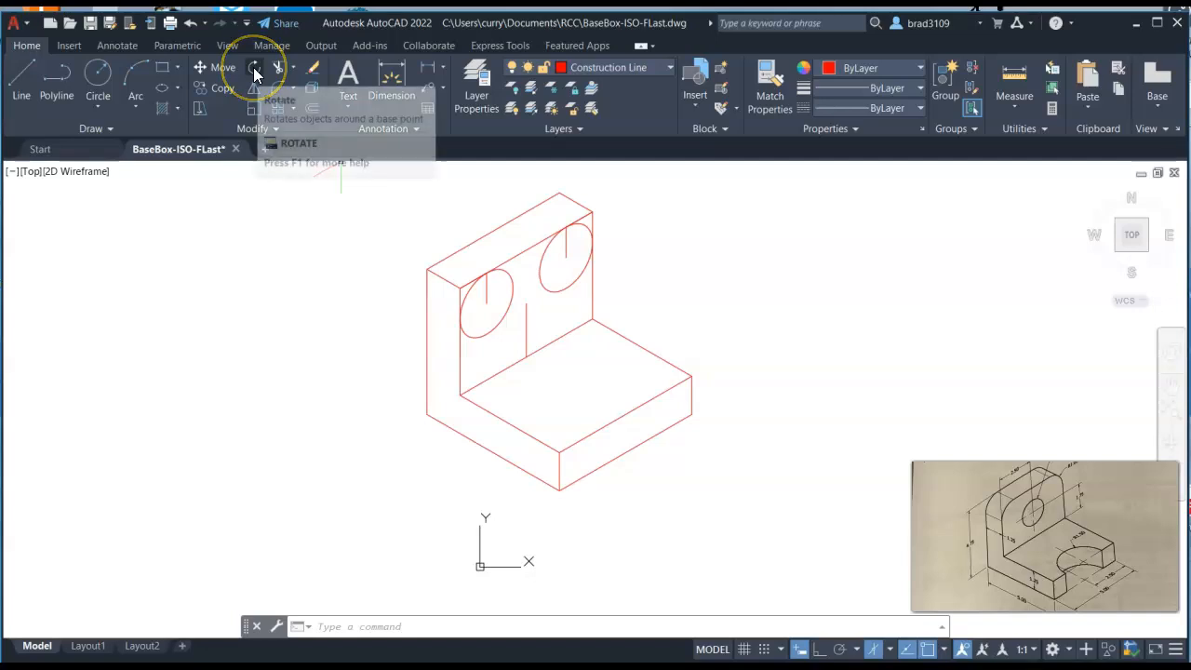
Trim both isocircles on the upright's inner face down to the arcs that round its two upper corners.
{"action": "left_click", "coordinate": [279, 67]}
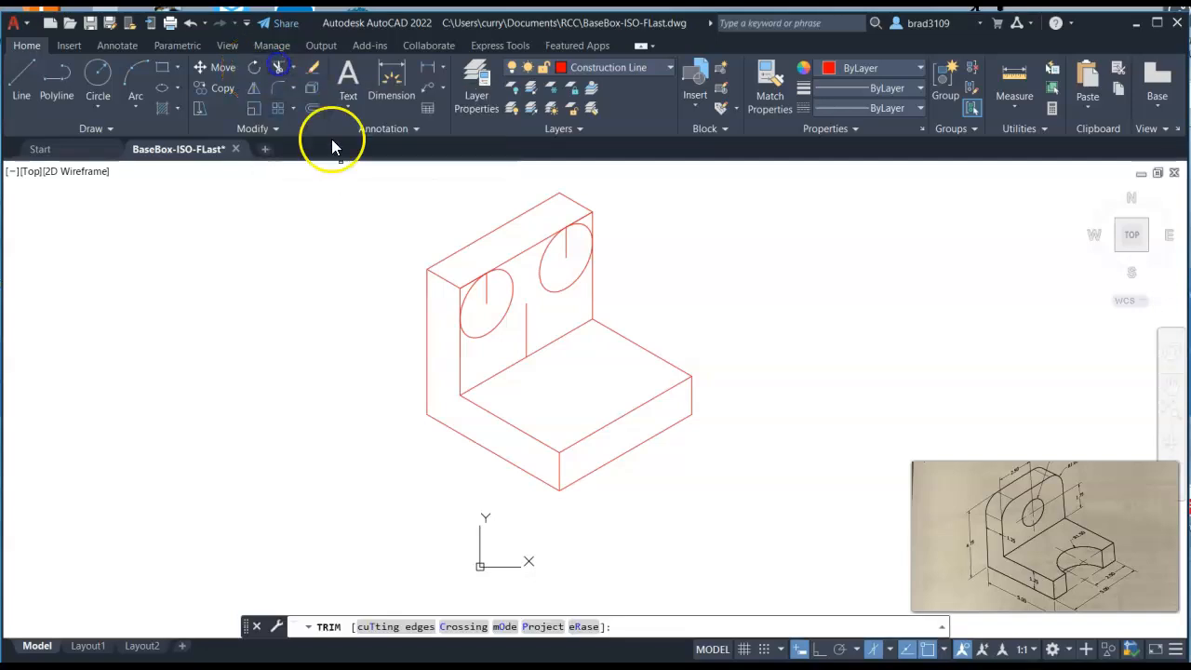
{"action": "left_click", "coordinate": [511, 276]}
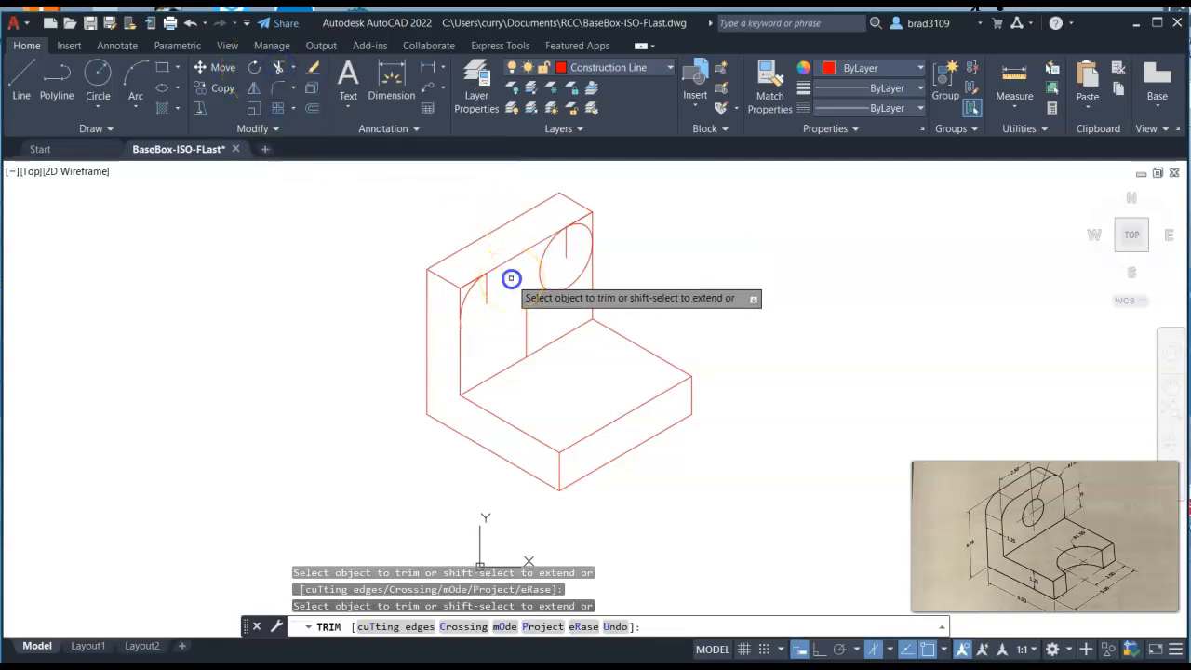
{"action": "left_click", "coordinate": [564, 290]}
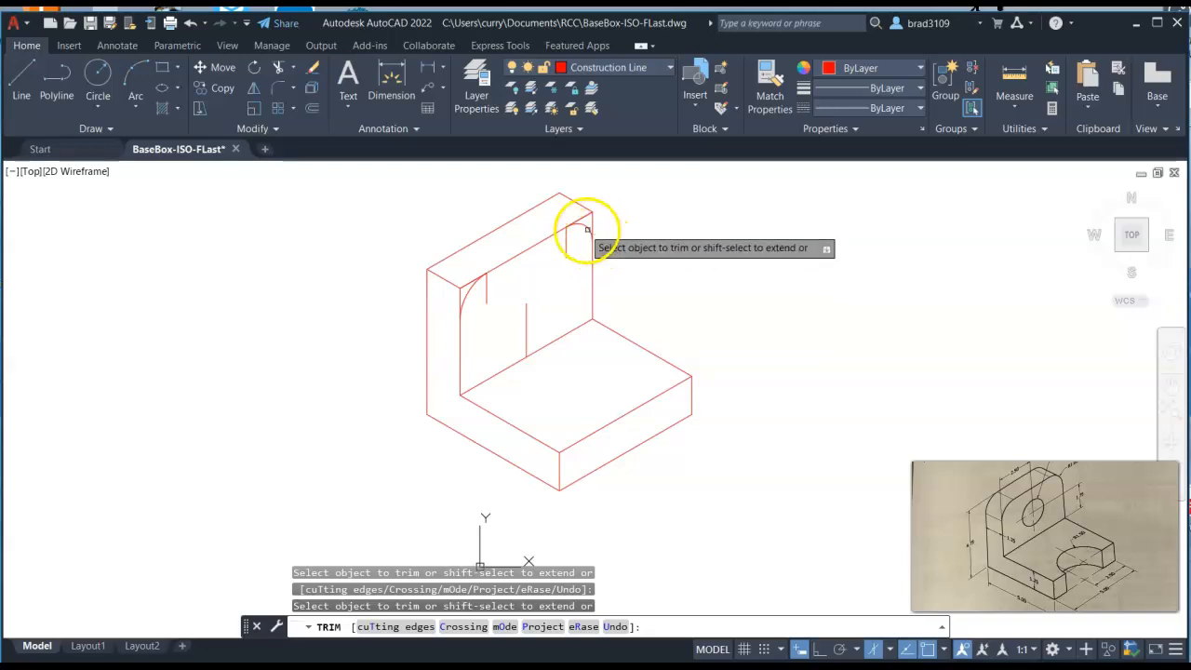
{"action": "left_click", "coordinate": [578, 223]}
{"action": "left_click", "coordinate": [550, 238]}
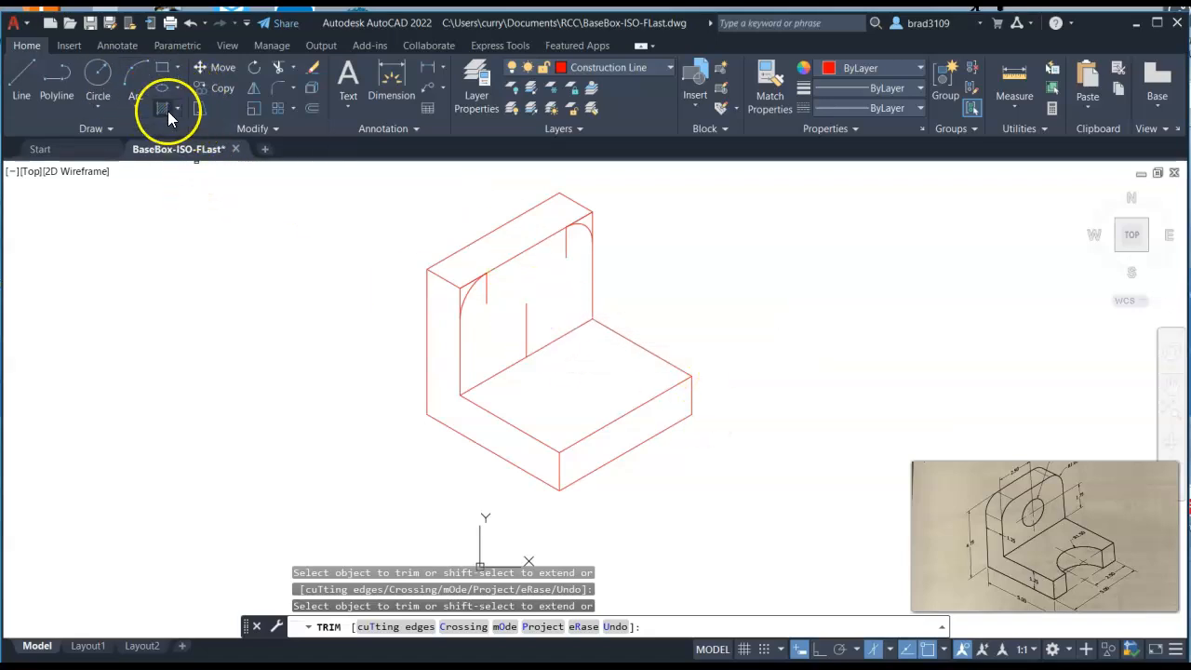
Draw the hole as an isocircle of diameter 1 centered on the upper end of the upright's middle construction line.
{"action": "left_click", "coordinate": [179, 88]}
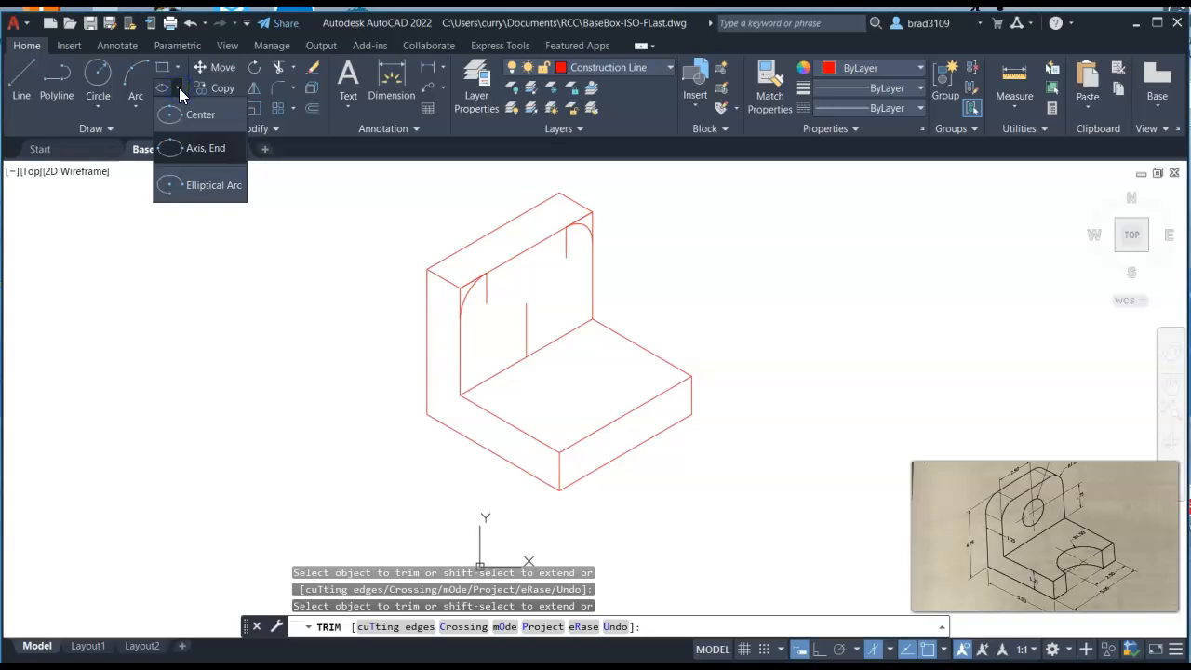
{"action": "left_click", "coordinate": [199, 148]}
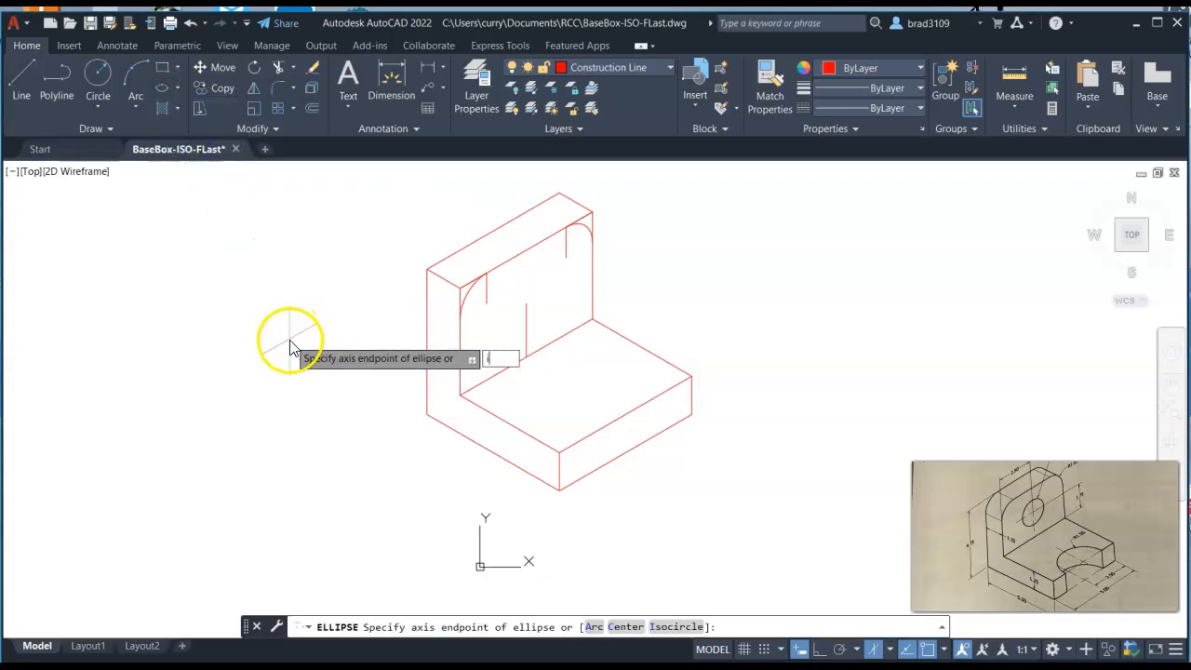
{"action": "type", "text": "i"}
{"action": "key", "text": "Return"}
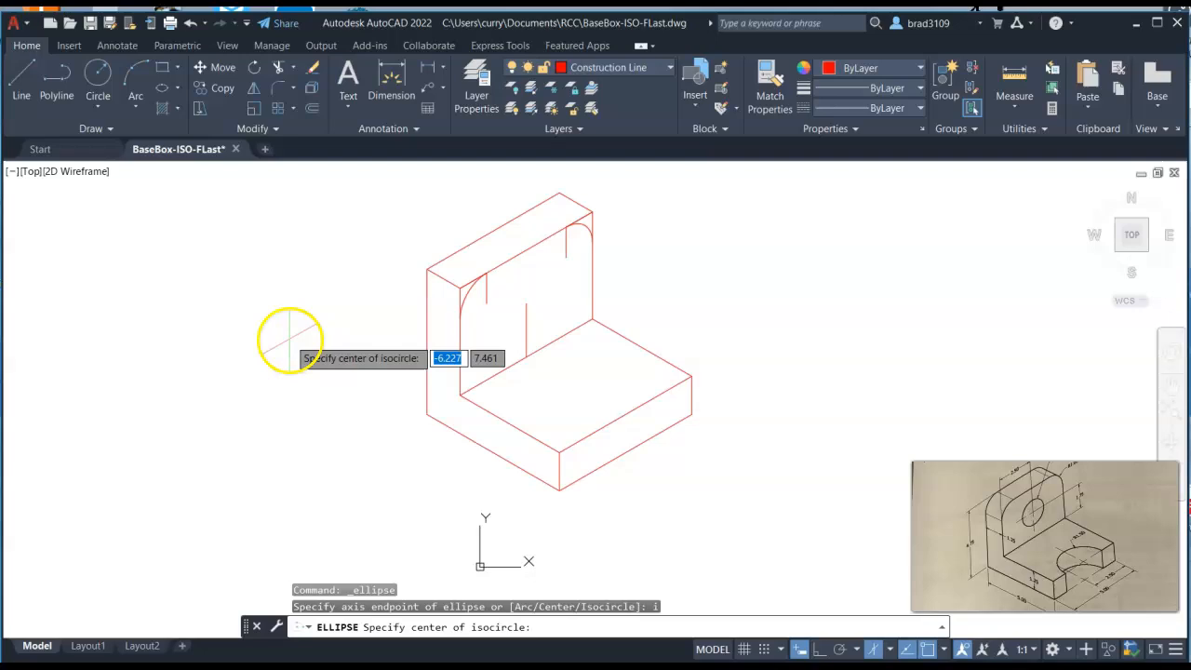
{"action": "left_click", "coordinate": [527, 303]}
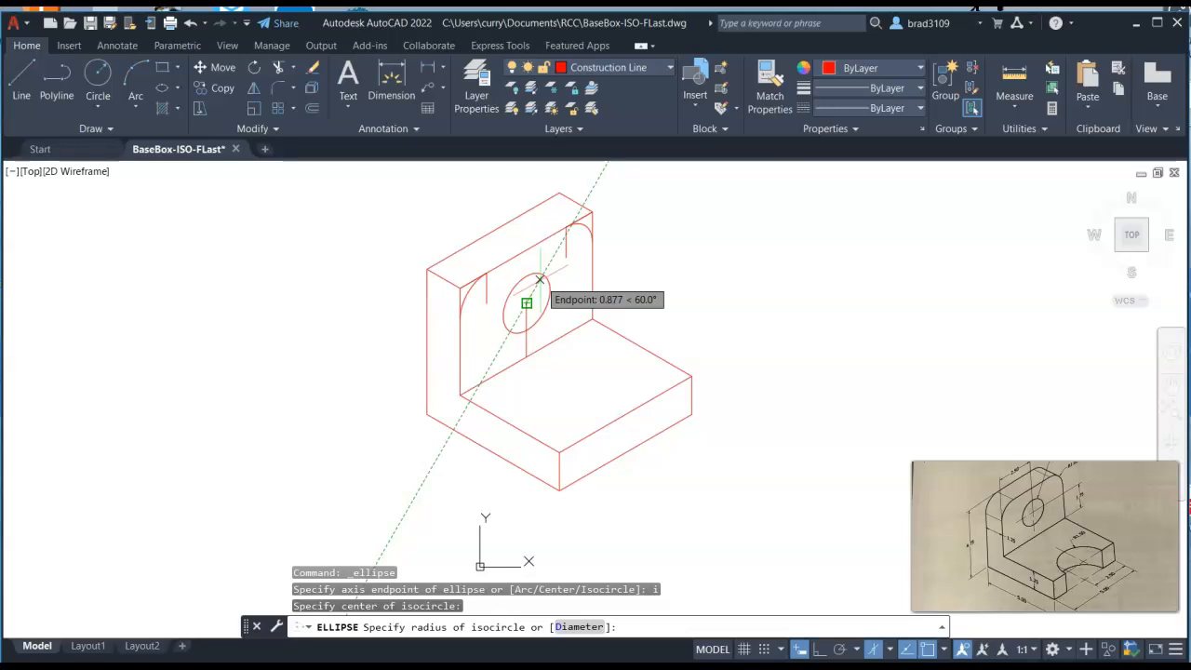
{"action": "type", "text": "d"}
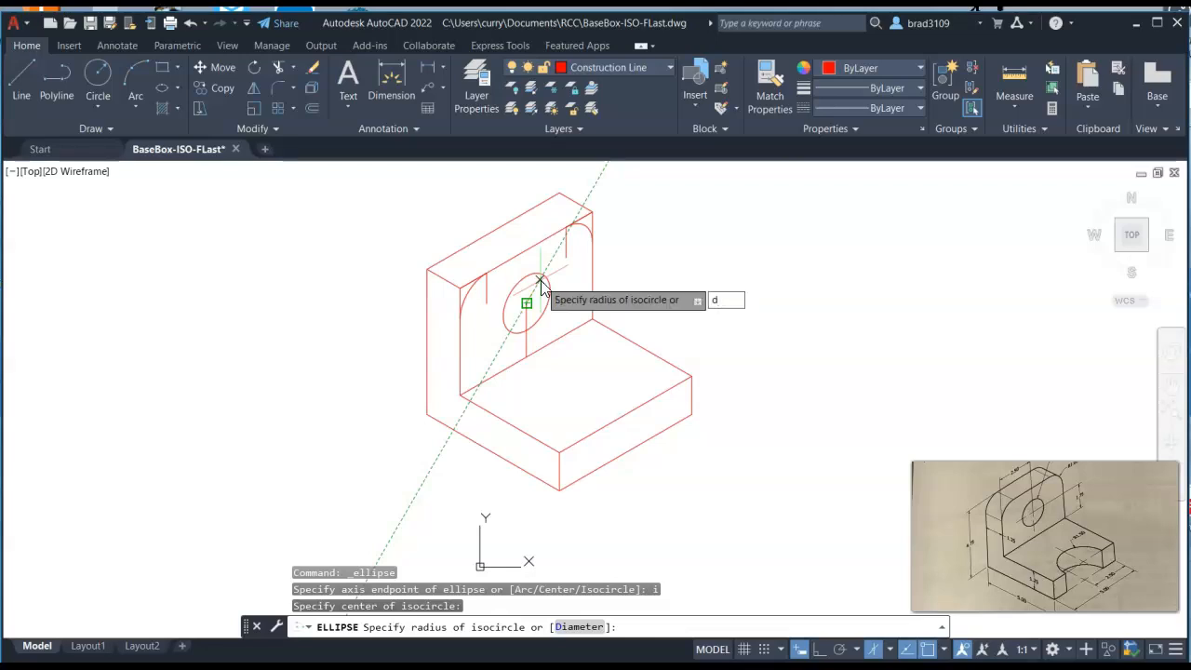
{"action": "key", "text": "Return"}
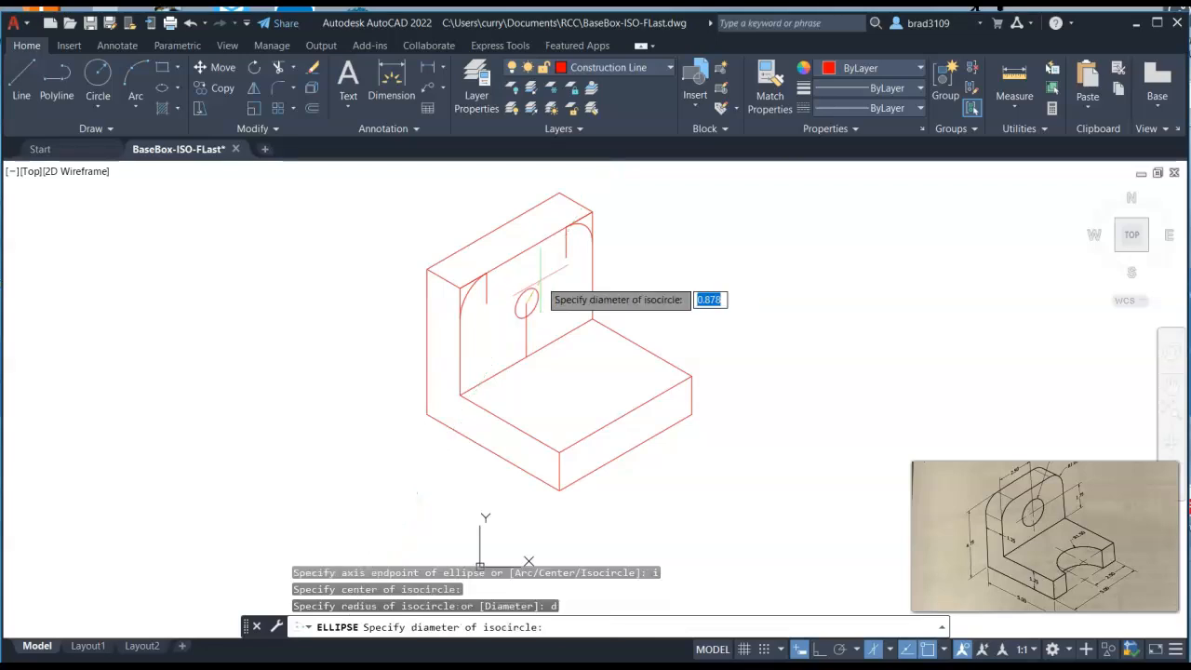
{"action": "type", "text": "1"}
{"action": "key", "text": "Return"}
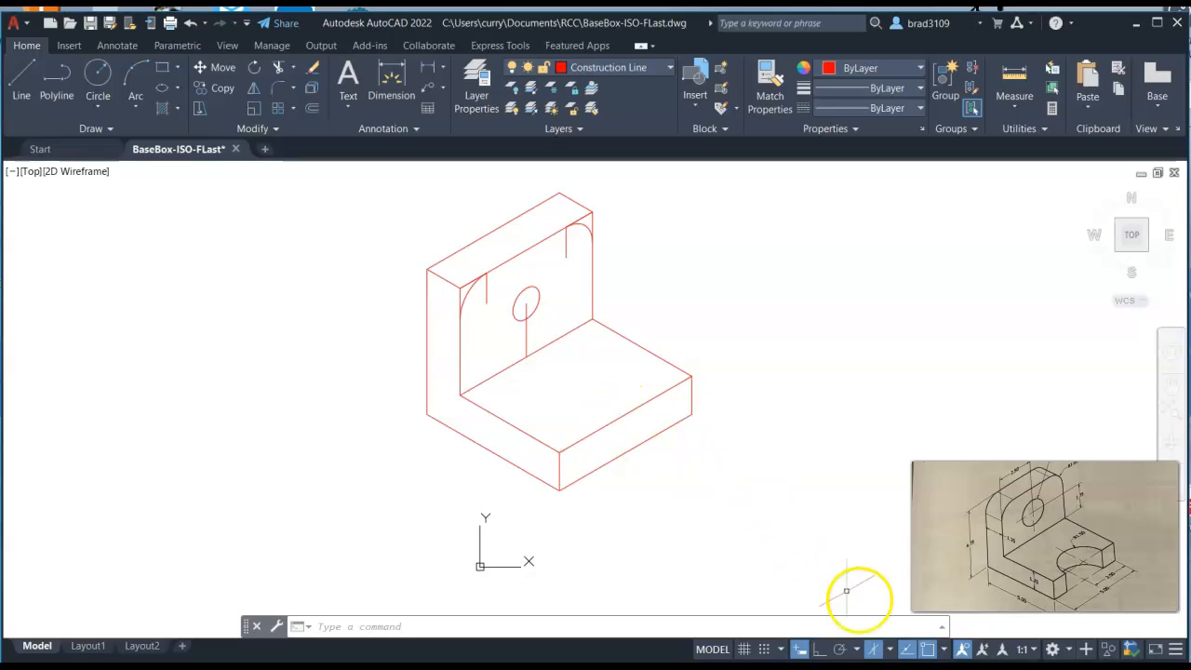
Switch the drafting plane to the top isoplane for drawing on the base's top face.
{"action": "left_click", "coordinate": [890, 649]}
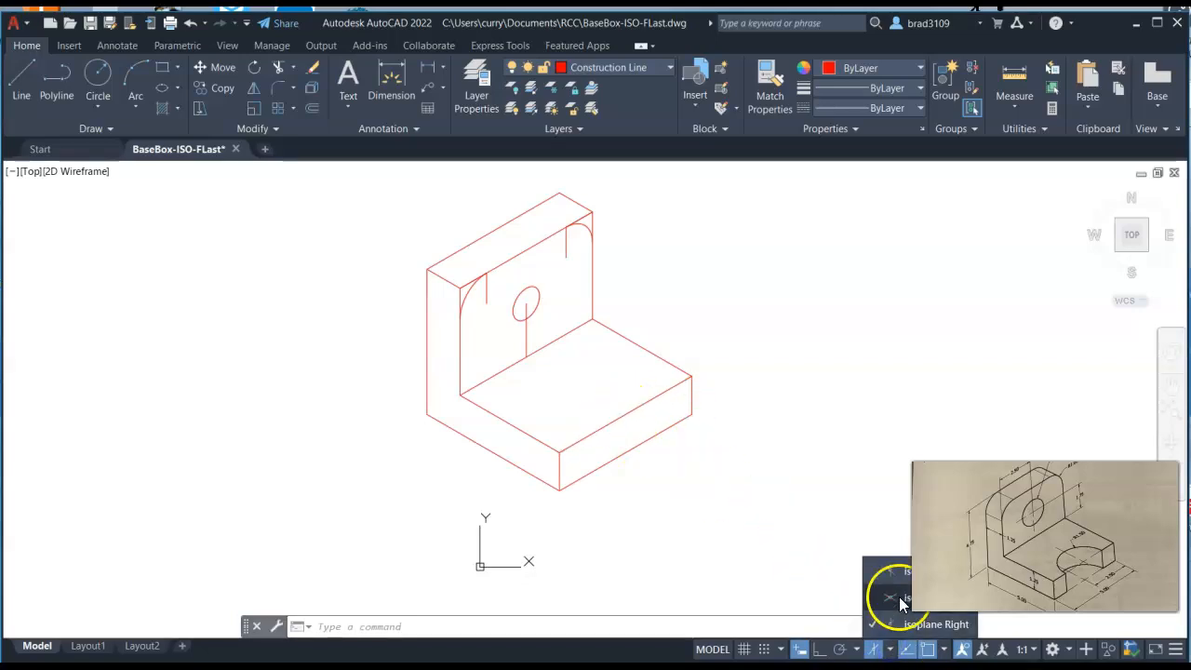
{"action": "left_click", "coordinate": [899, 596]}
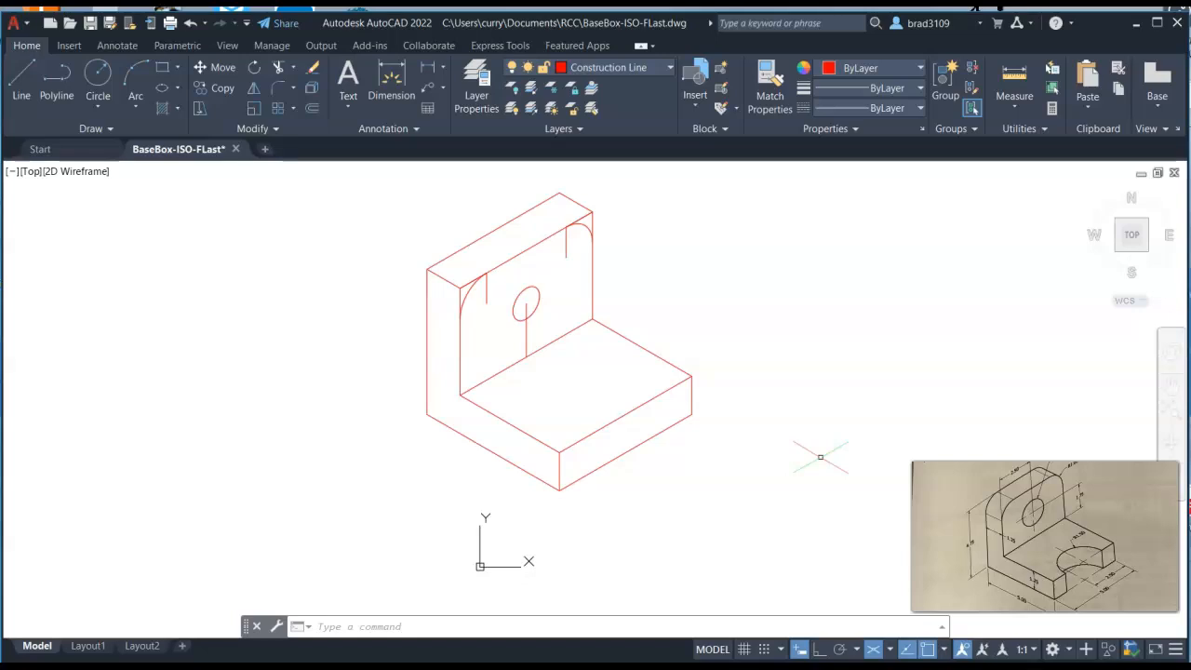
{"action": "left_click", "coordinate": [178, 88]}
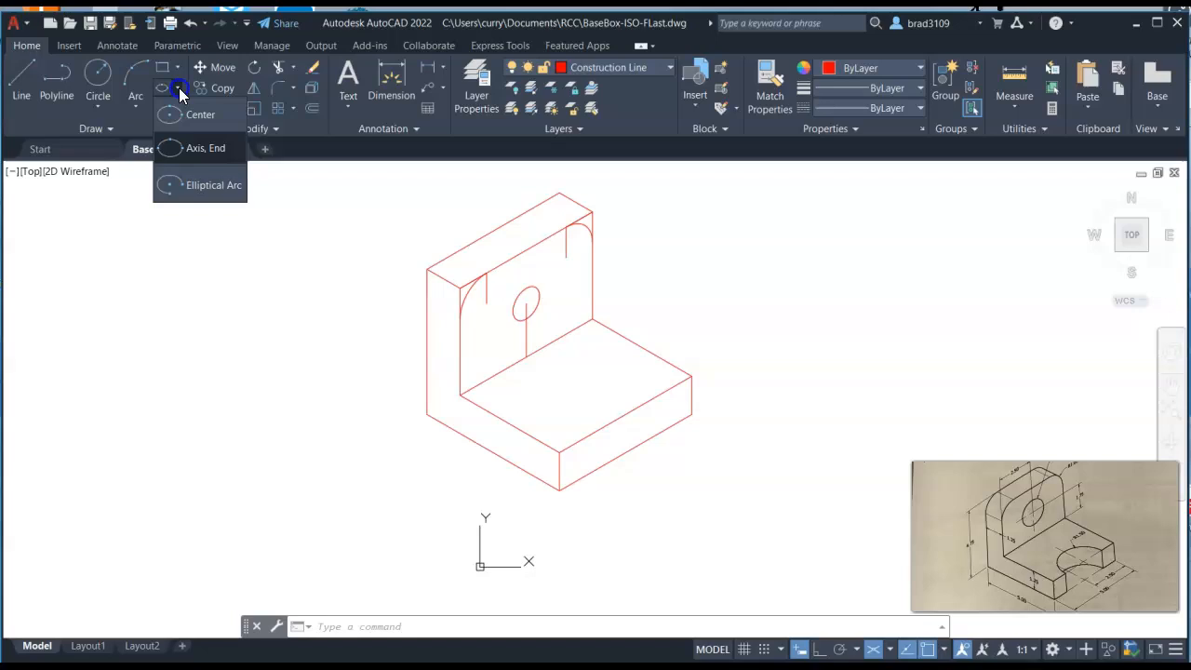
{"action": "left_click", "coordinate": [192, 147]}
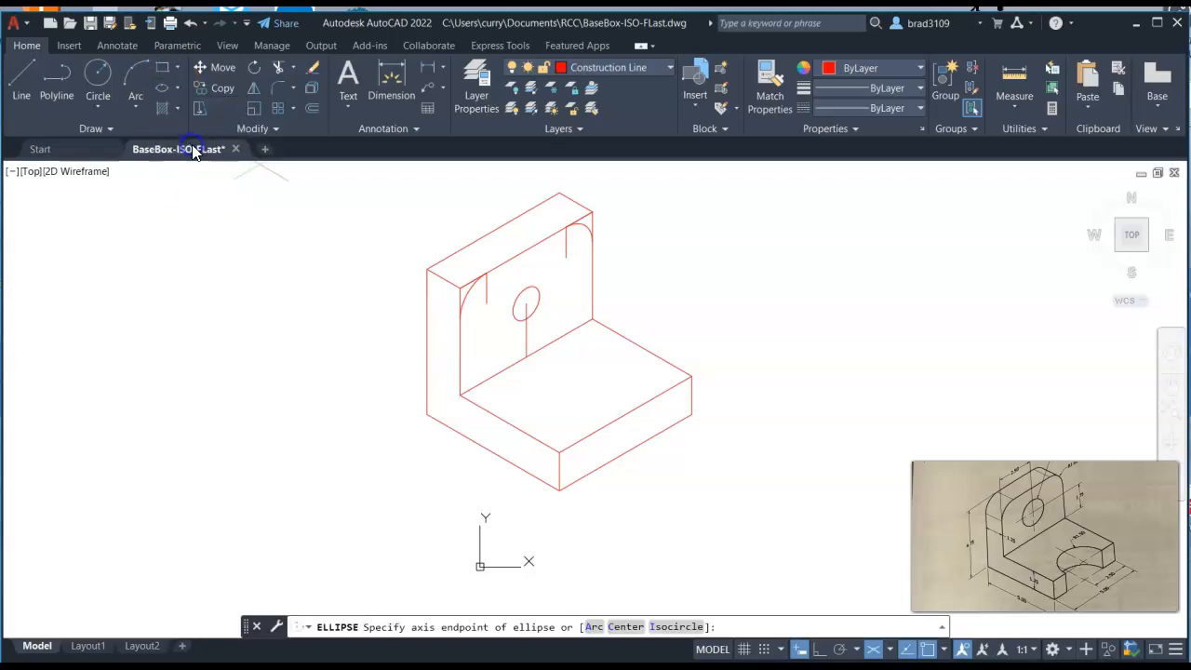
{"action": "left_click", "coordinate": [626, 412]}
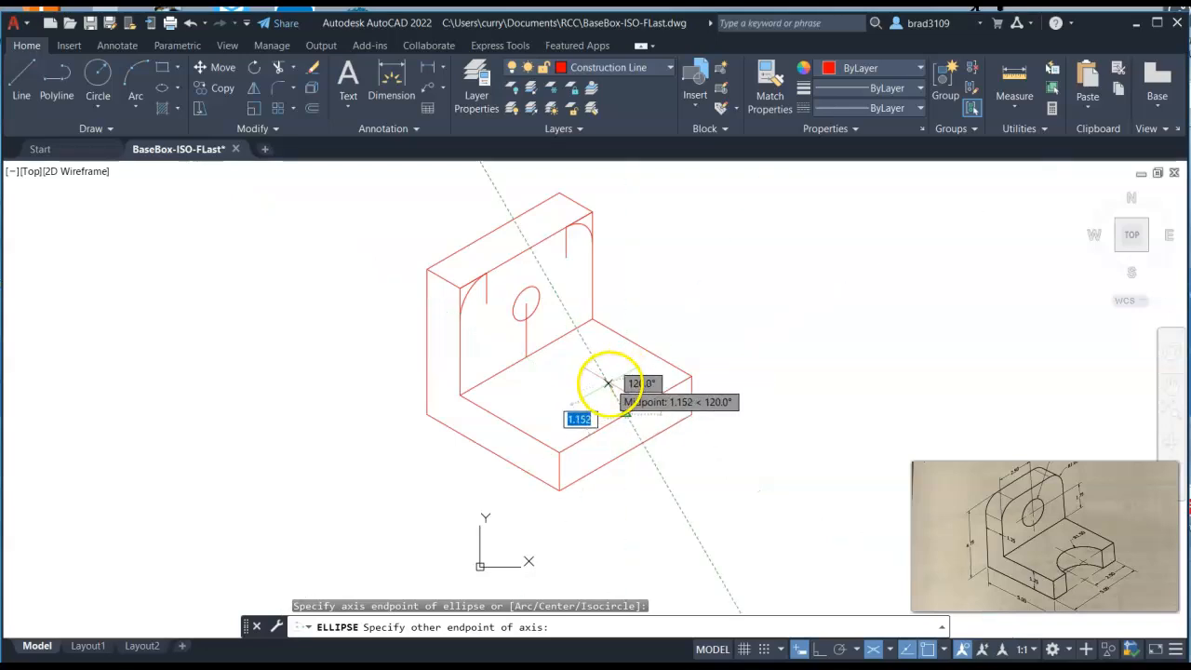
{"action": "key", "text": "Escape"}
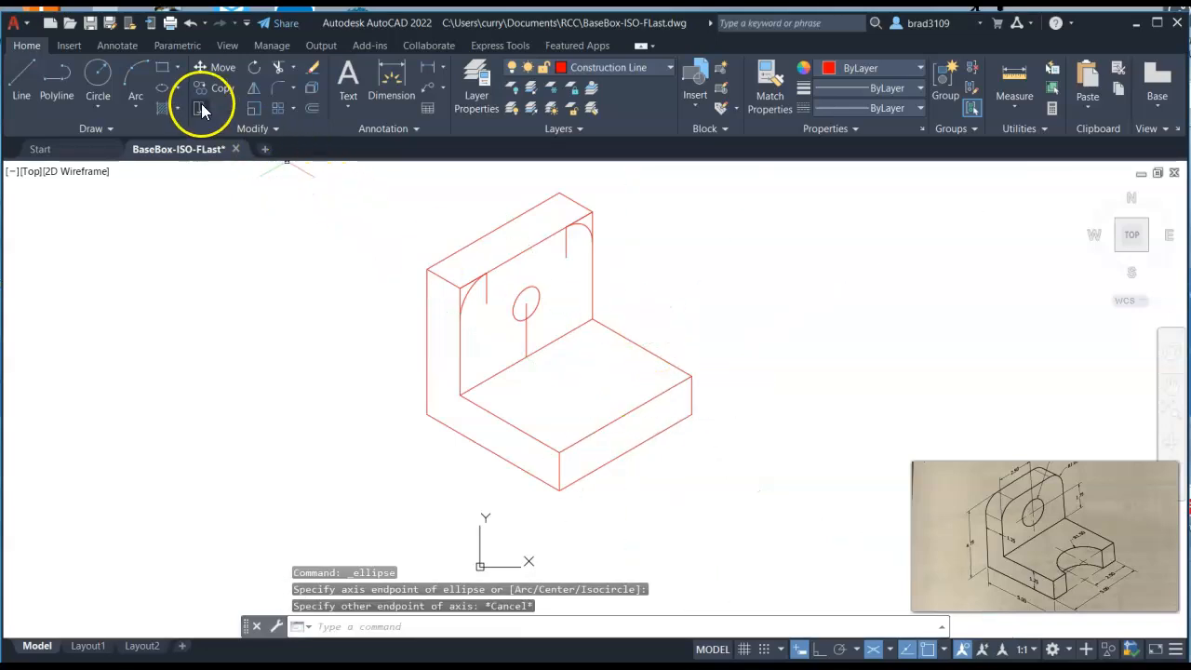
Draw an isocircle of diameter 3 centered on the midpoint of the base's outer top edge, opposite the upright.
{"action": "left_click", "coordinate": [177, 89]}
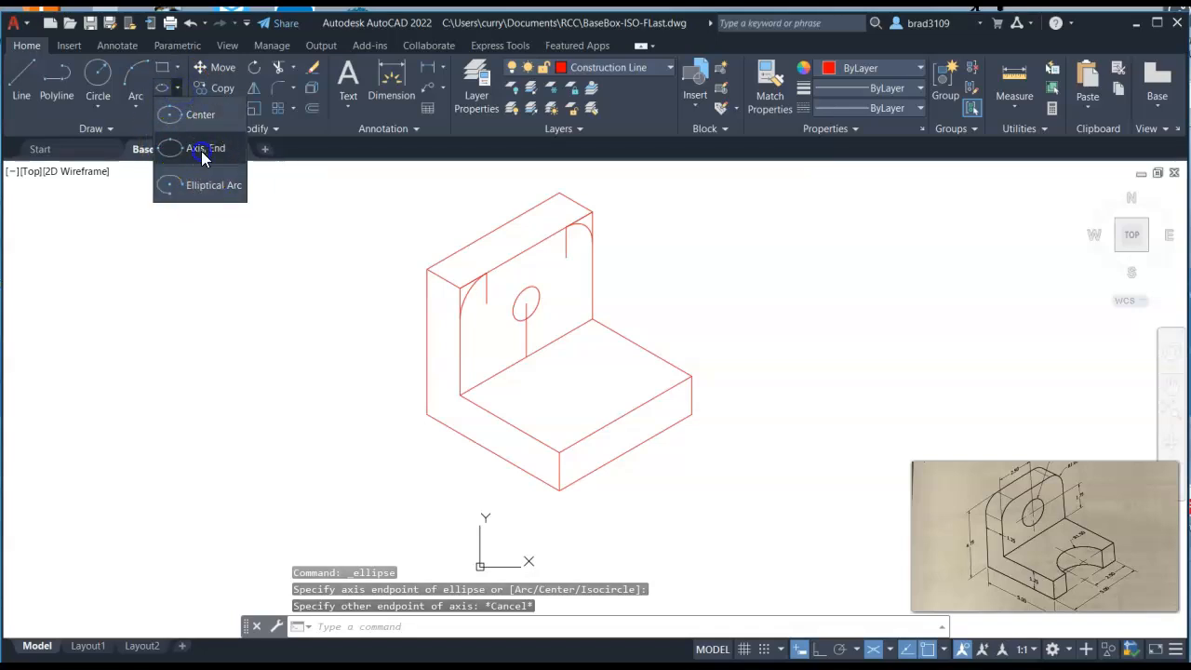
{"action": "left_click", "coordinate": [201, 151]}
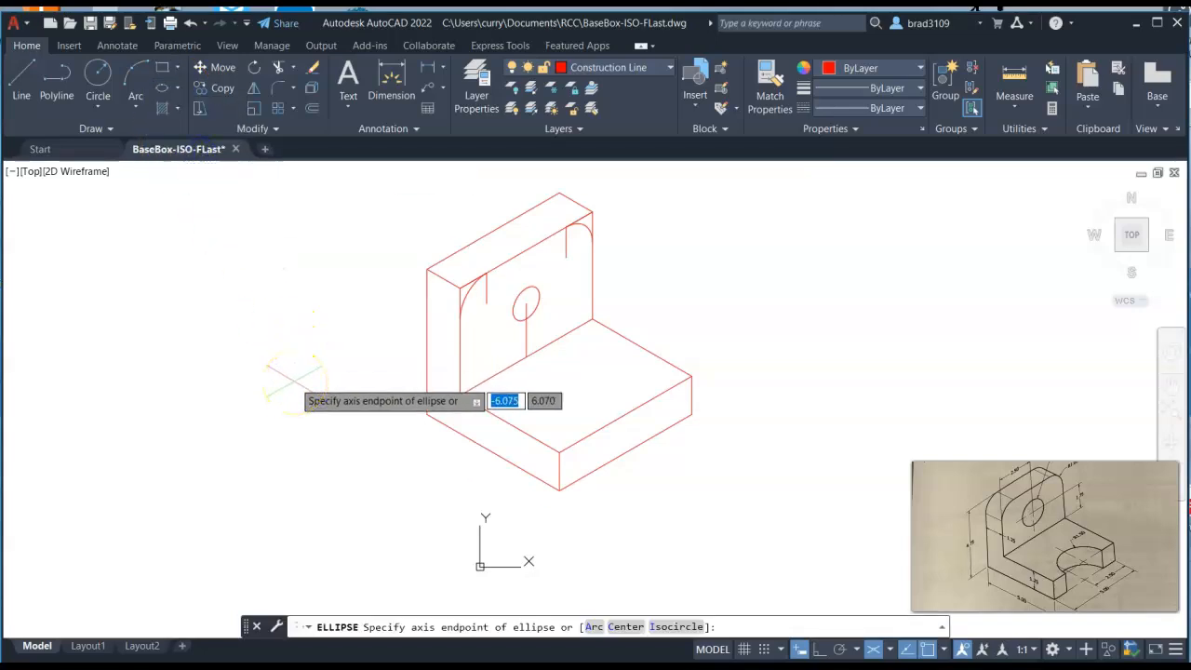
{"action": "type", "text": "i"}
{"action": "key", "text": "Return"}
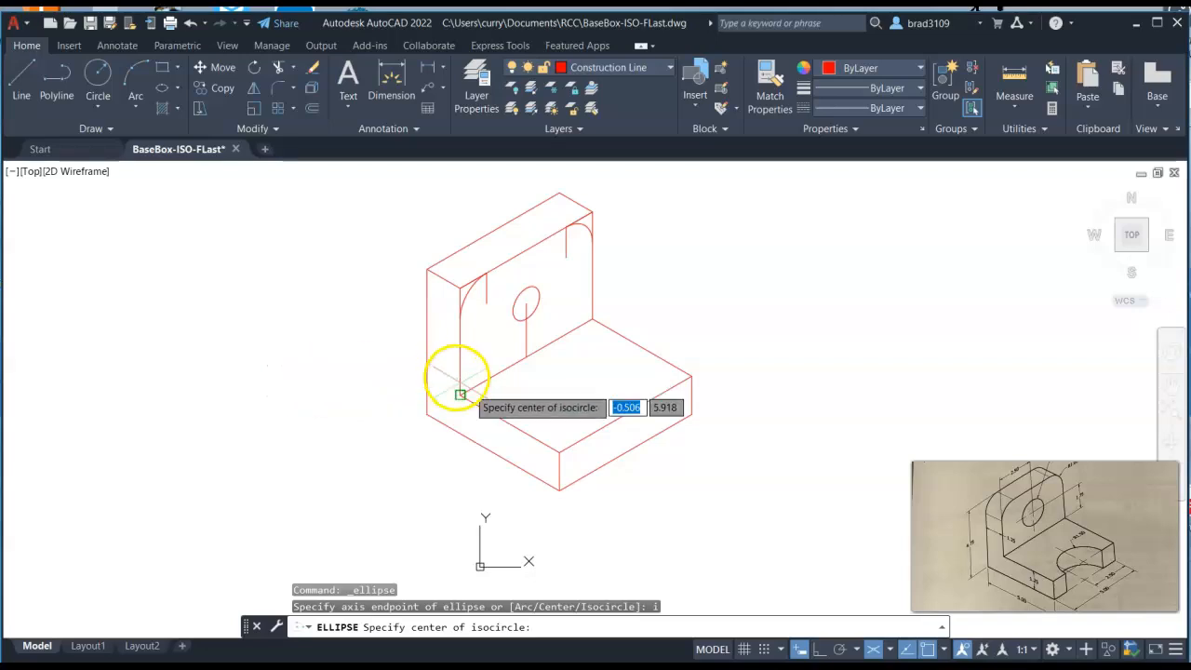
{"action": "left_click", "coordinate": [625, 412]}
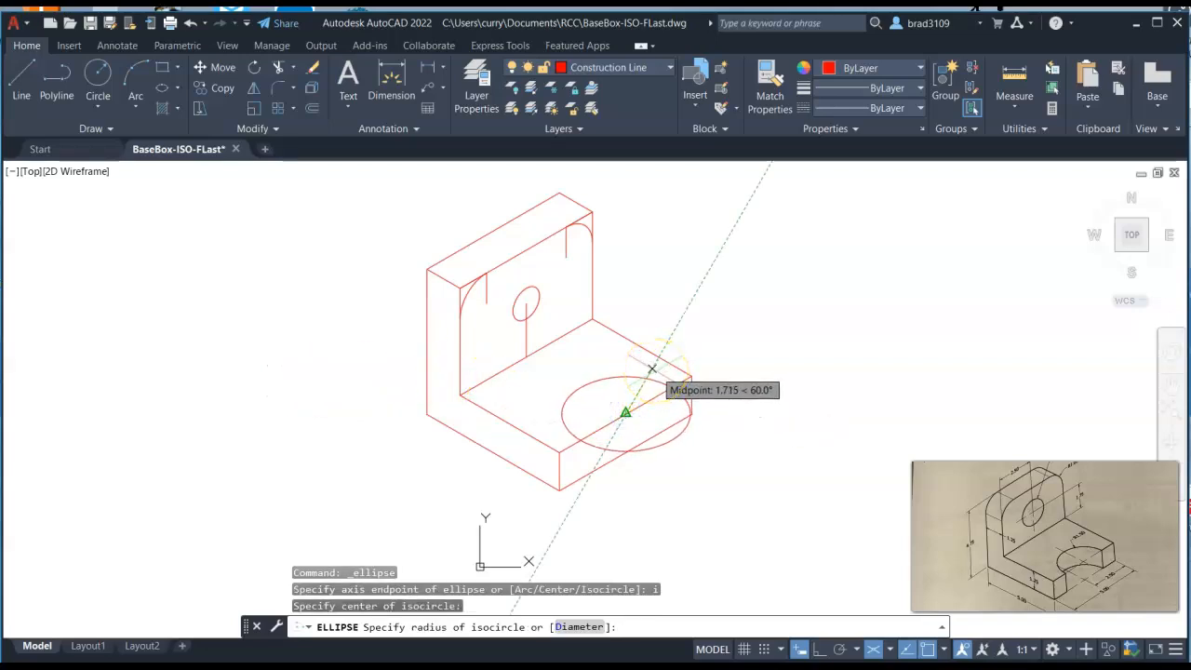
{"action": "type", "text": "d"}
{"action": "key", "text": "Return"}
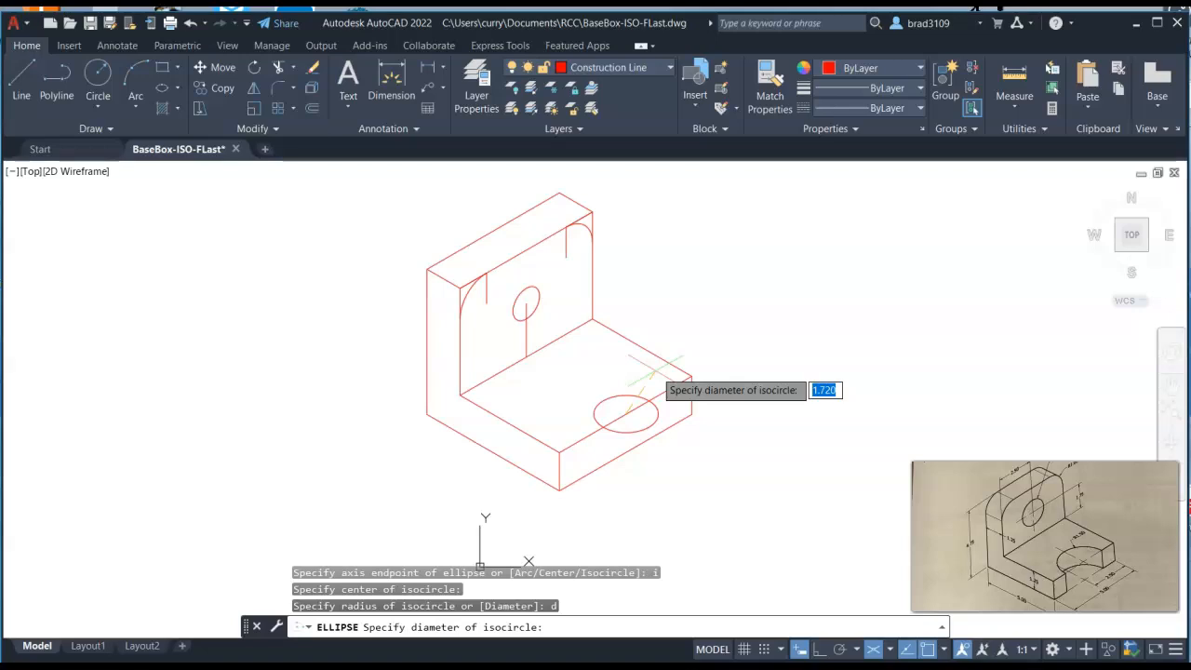
{"action": "type", "text": "3"}
{"action": "key", "text": "Return"}
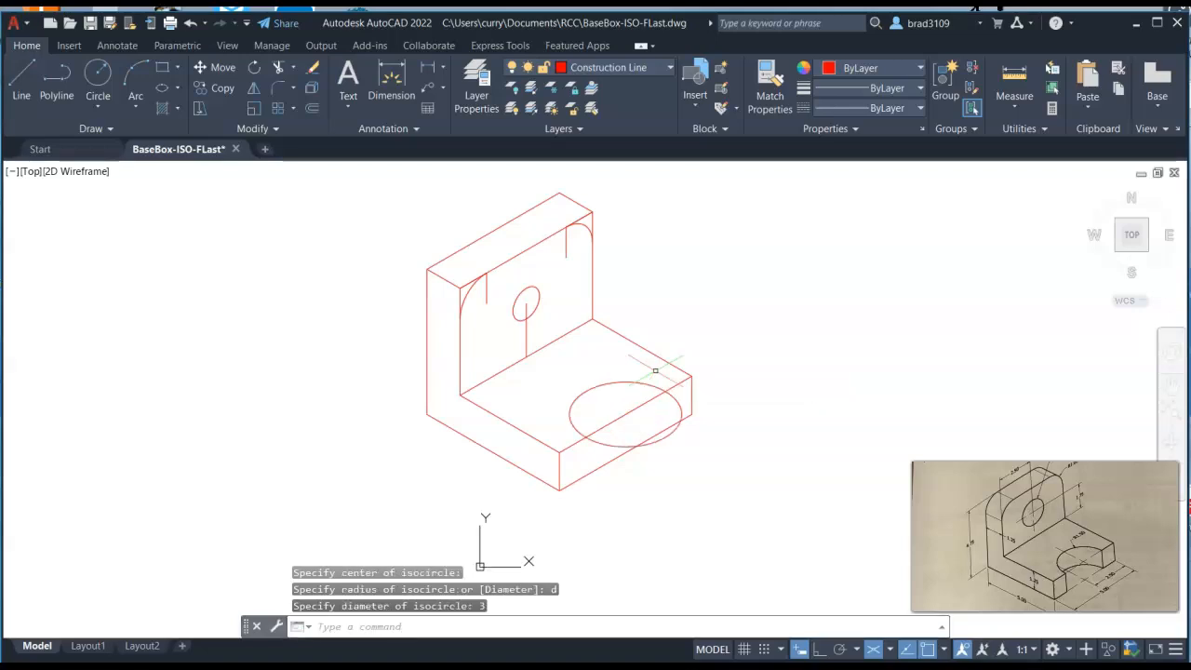